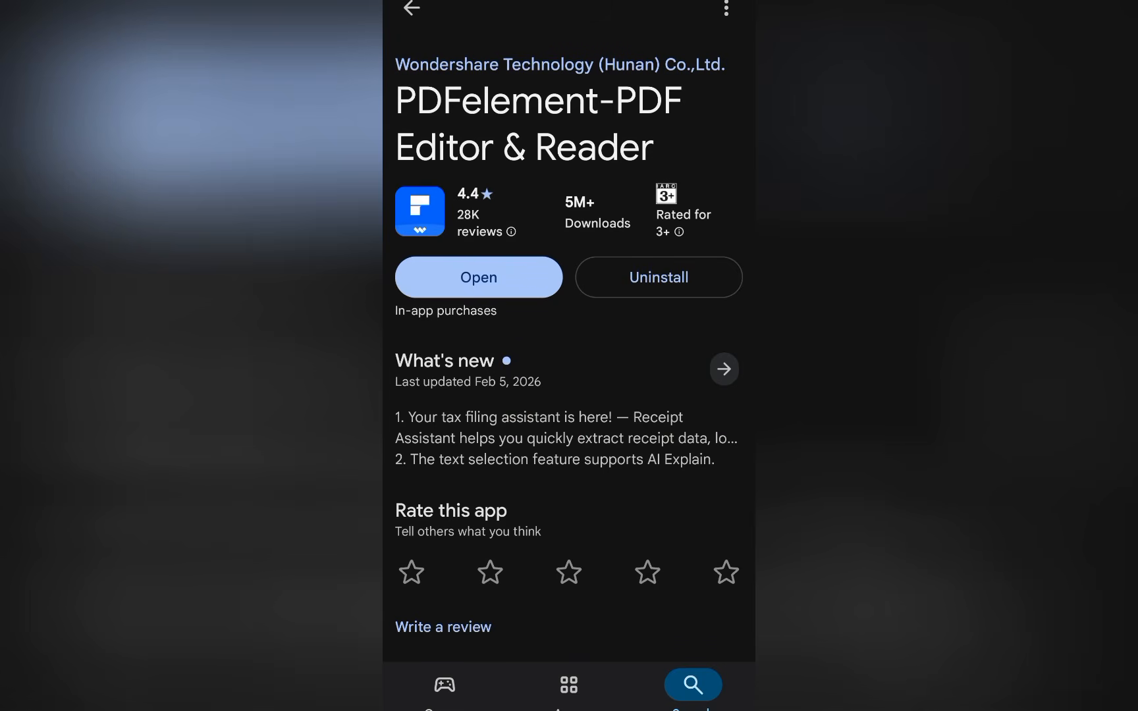
# Open PDFelement and log in to the existing Wondershare account with its email and password
pyautogui.click(488, 275)
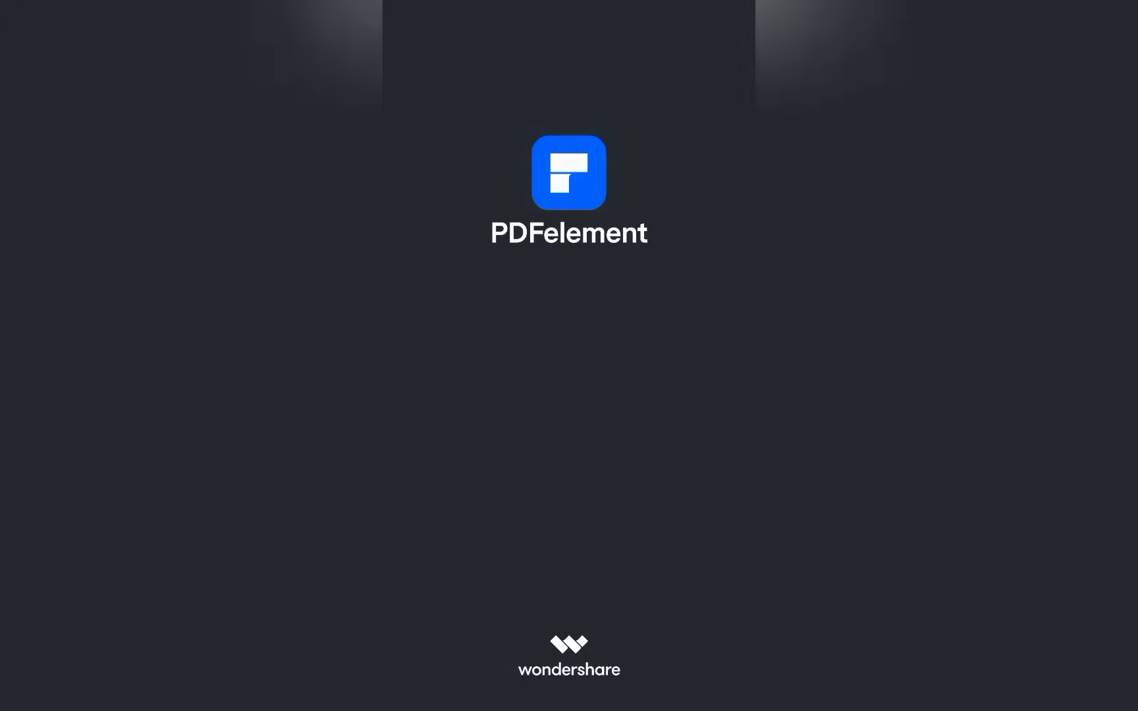
pyautogui.click(657, 432)
pyautogui.click(586, 631)
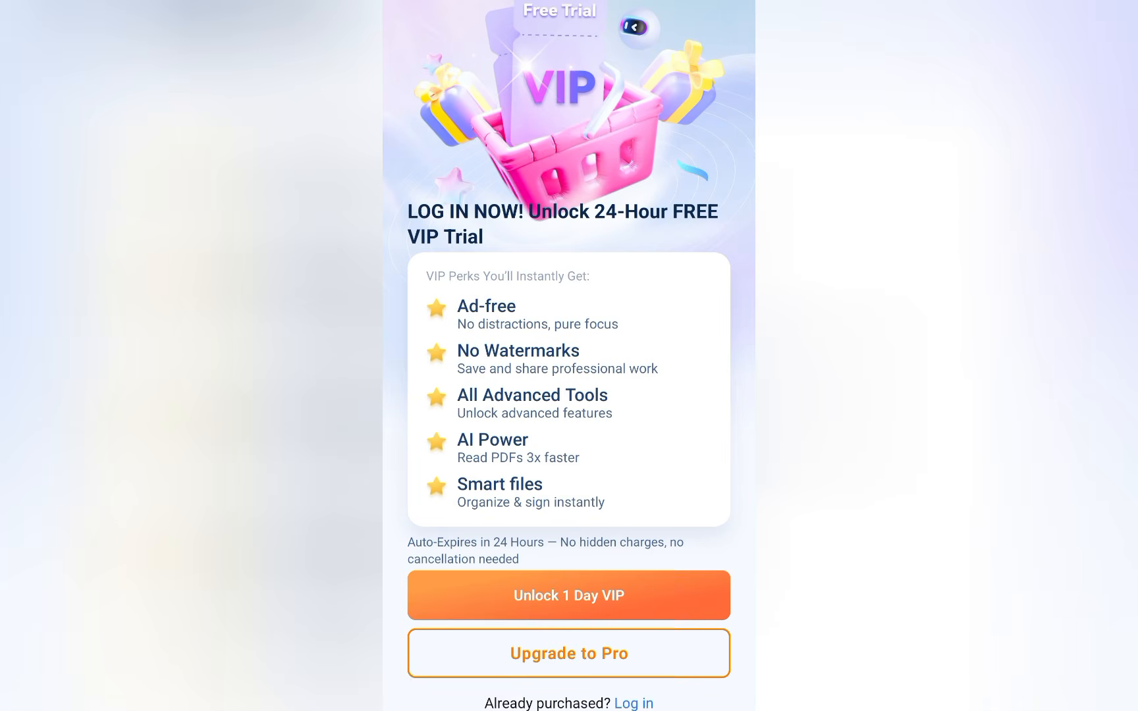
pyautogui.click(634, 703)
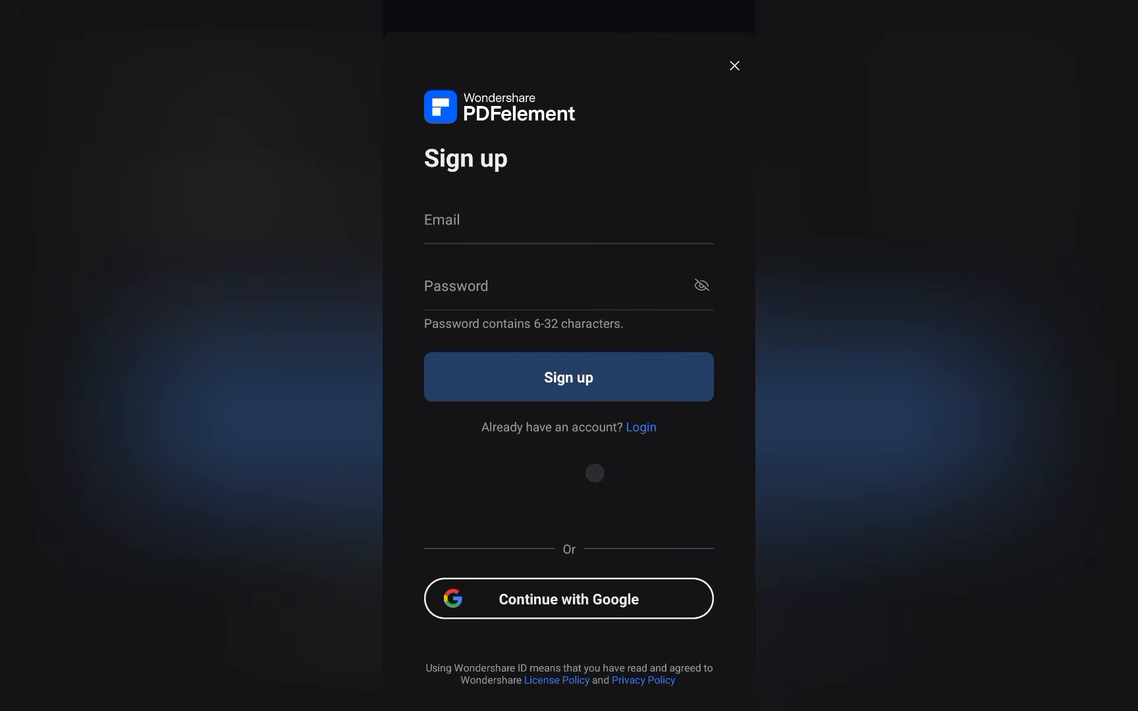
pyautogui.click(641, 427)
pyautogui.click(501, 286)
pyautogui.click(569, 692)
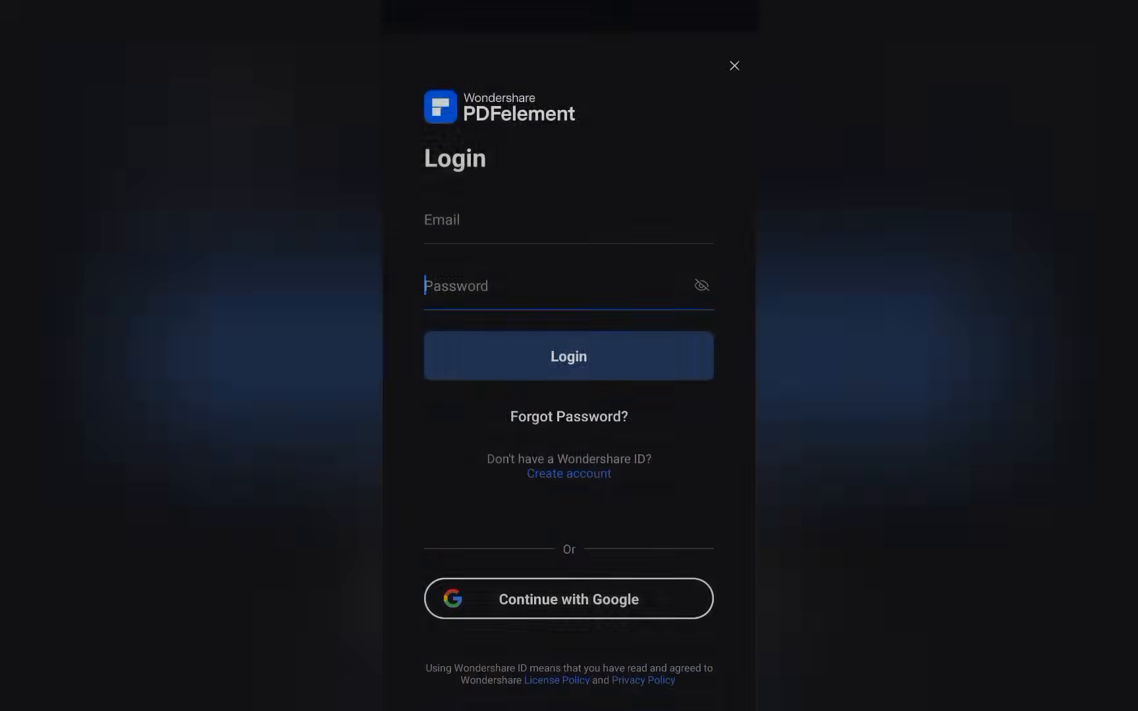
pyautogui.click(569, 356)
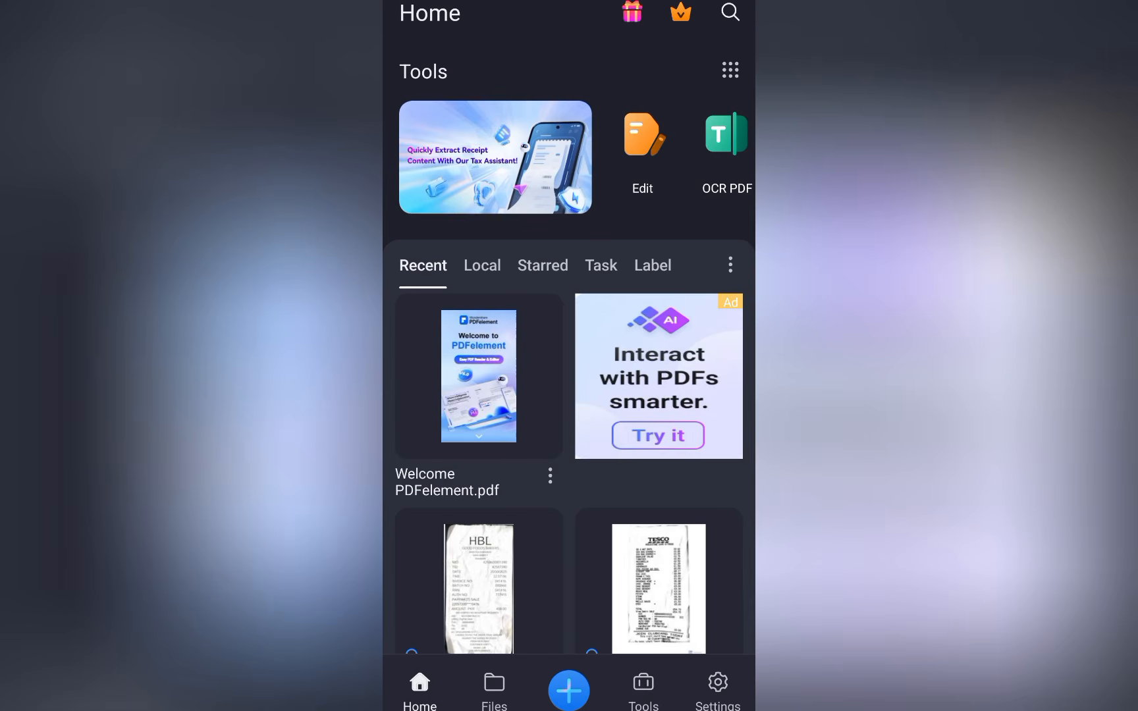
# Use Receipt Assistant to scan the HBL Good Foods Bakers receipt with Enhance applied and accept the scan
pyautogui.click(643, 685)
pyautogui.scroll(-3, 599, 371)
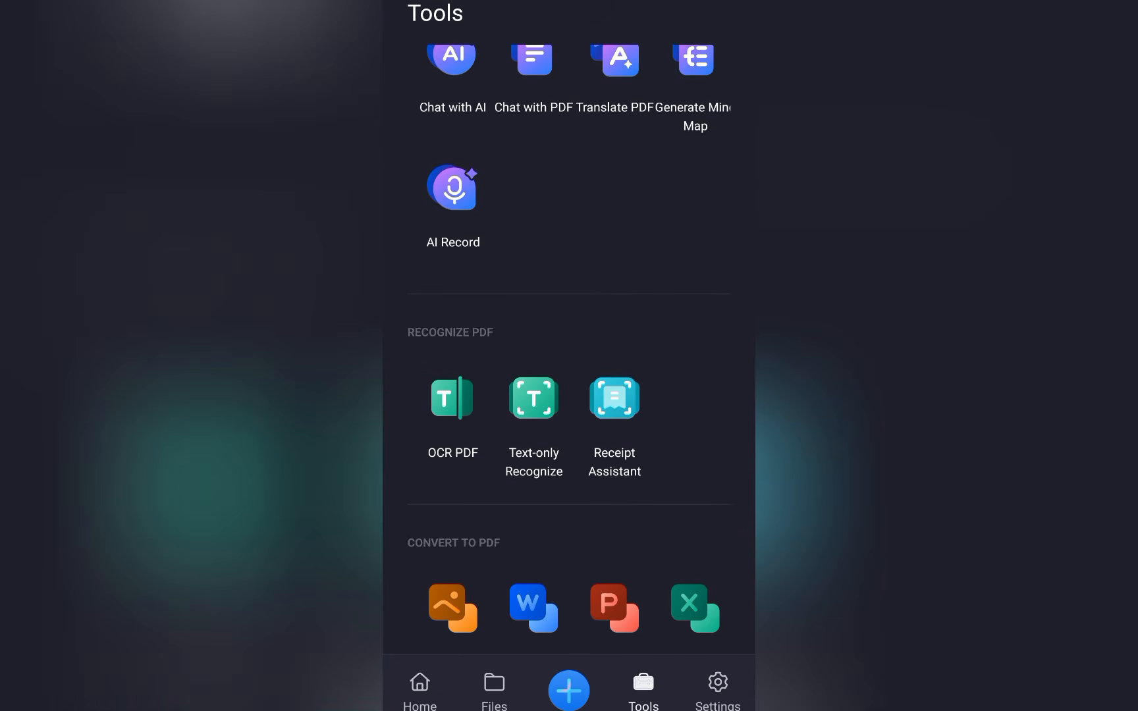
pyautogui.click(615, 398)
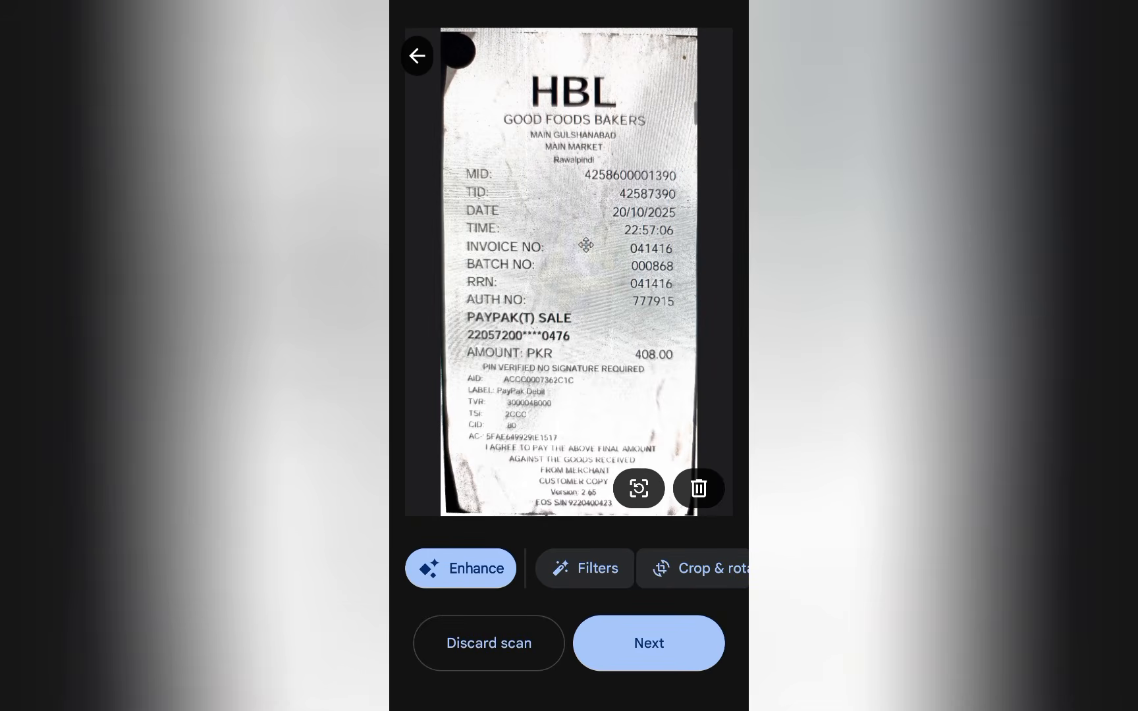
pyautogui.click(649, 643)
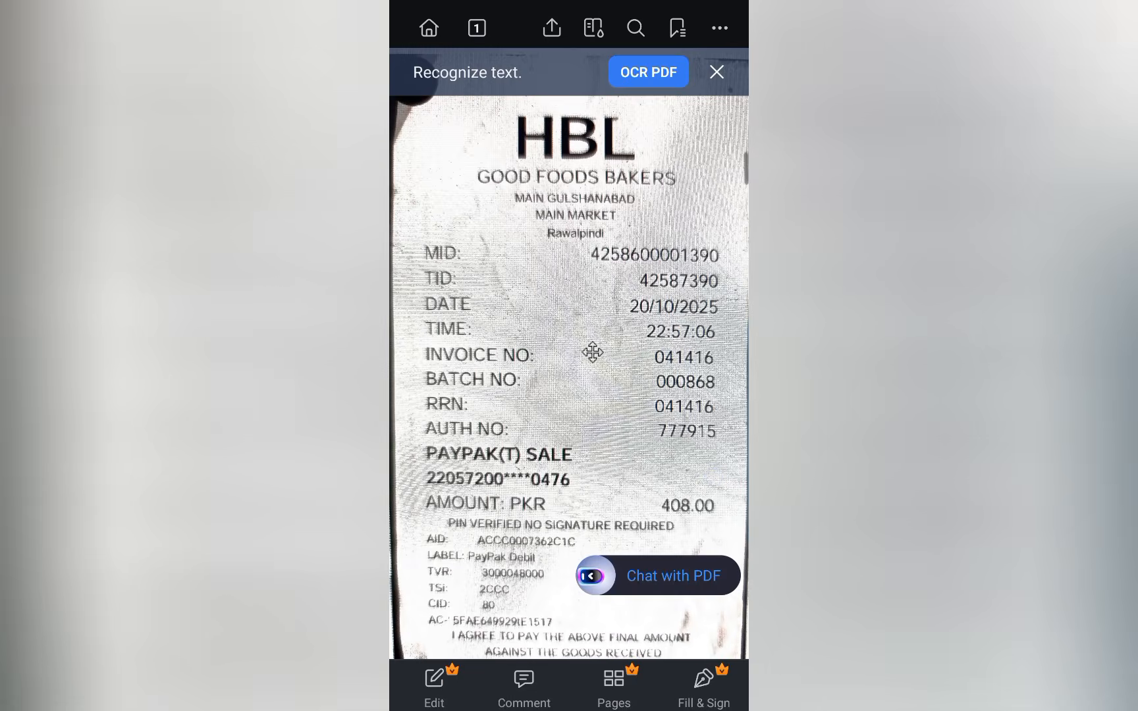
# Run OCR on the scanned receipt with English as the recognition language
pyautogui.click(649, 71)
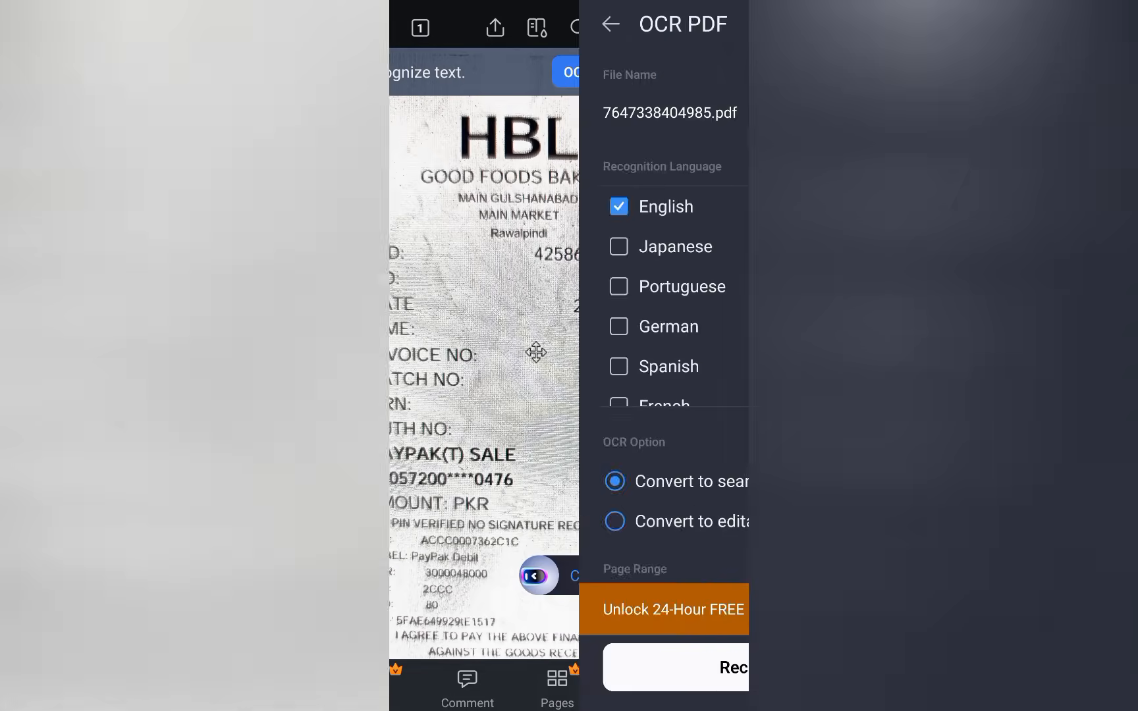
pyautogui.scroll(-3, 569, 330)
pyautogui.click(424, 493)
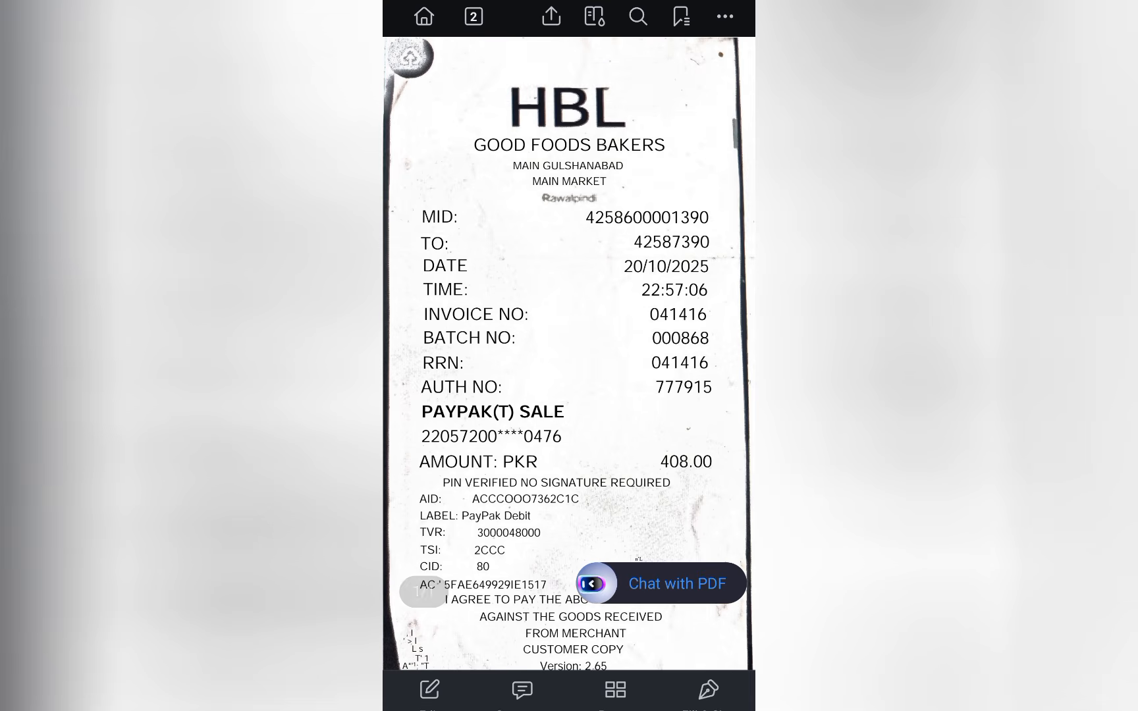
# Summarize the receipt with Chat with PDF and generate a mind map of it
pyautogui.click(660, 583)
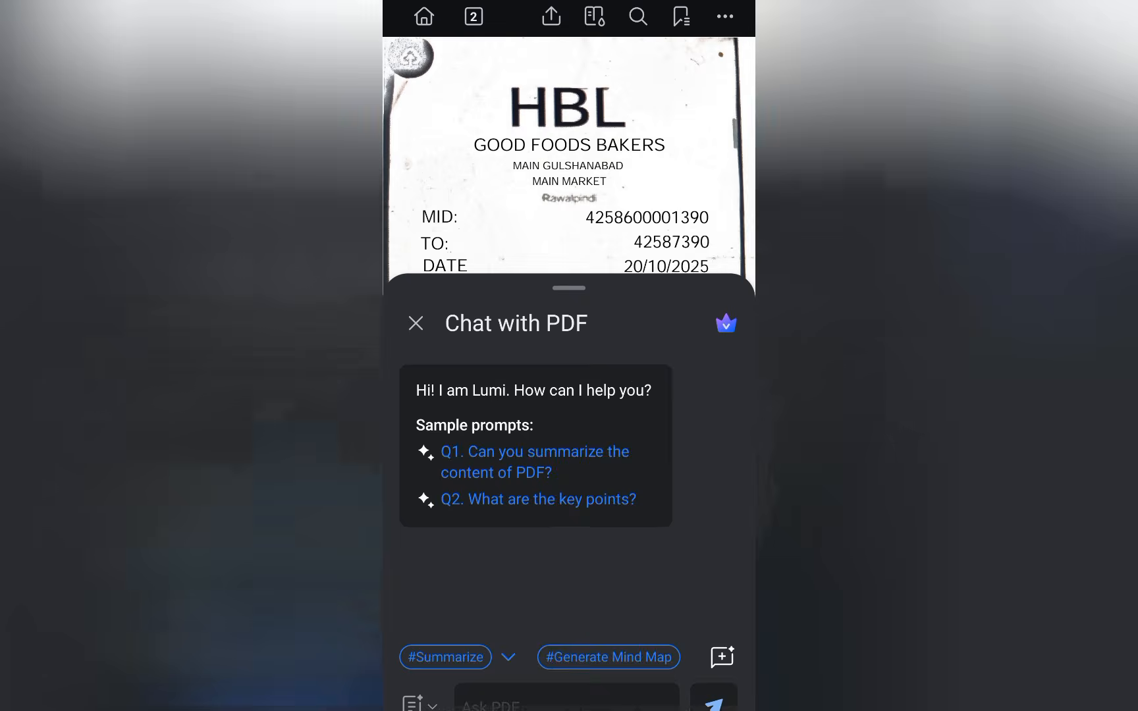
pyautogui.click(446, 615)
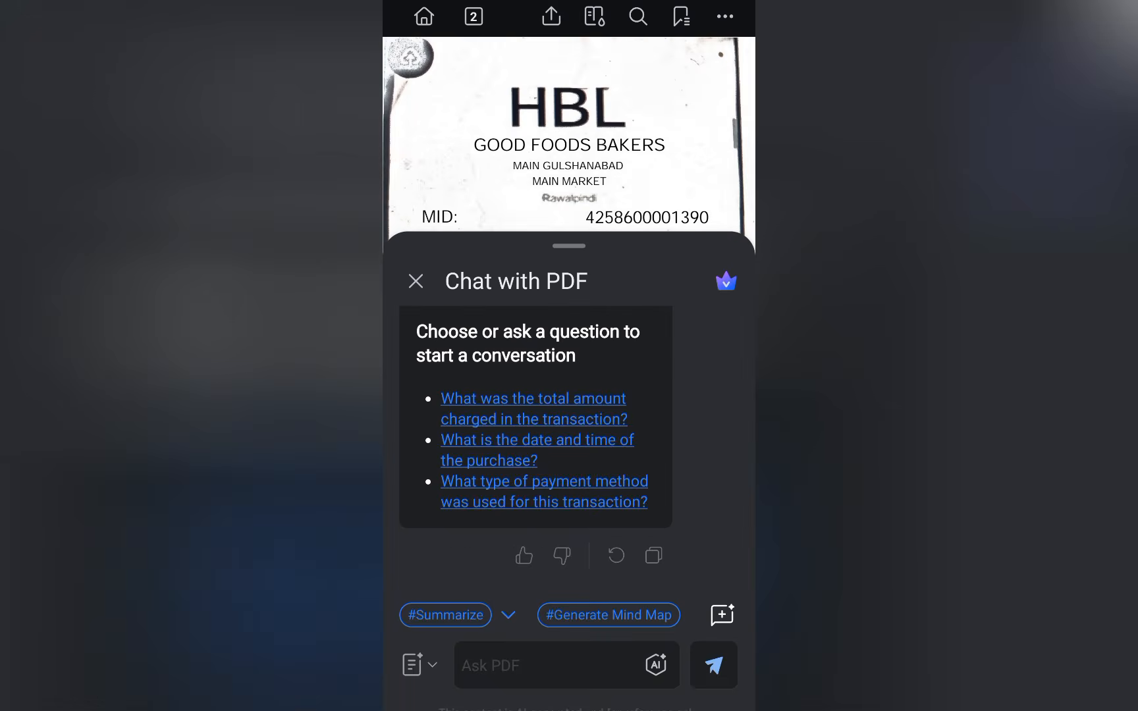
pyautogui.click(609, 615)
pyautogui.scroll(5, 536, 421)
pyautogui.scroll(-5, 535, 408)
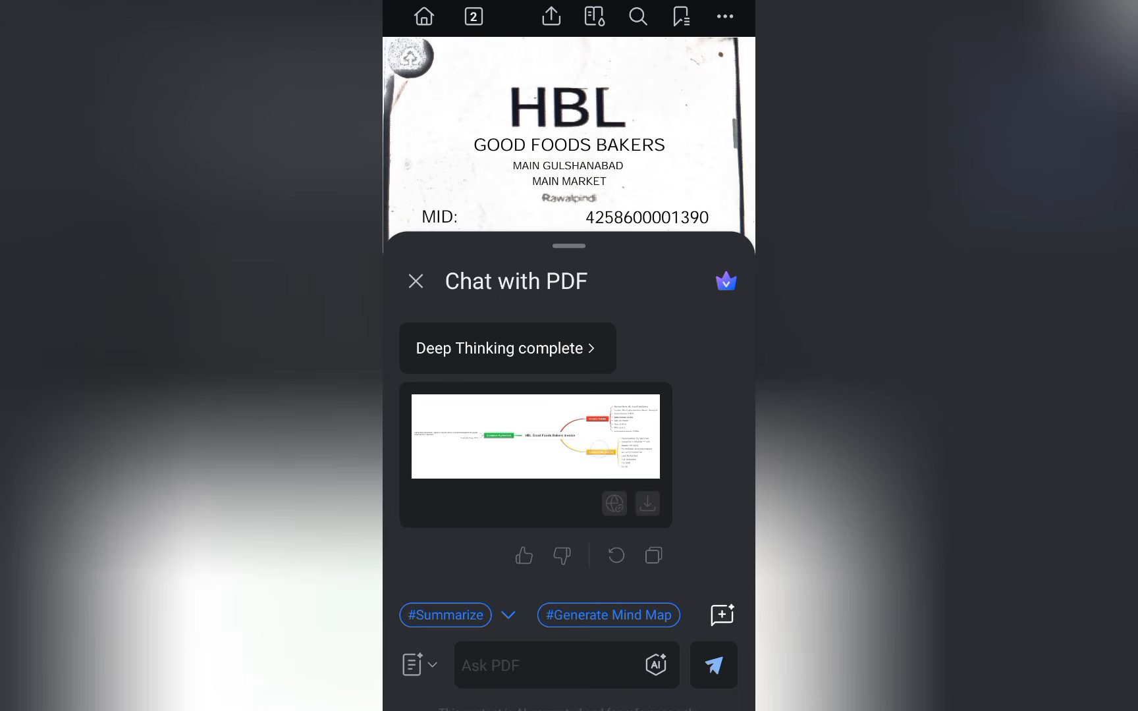
pyautogui.click(657, 665)
pyautogui.click(718, 531)
pyautogui.click(661, 594)
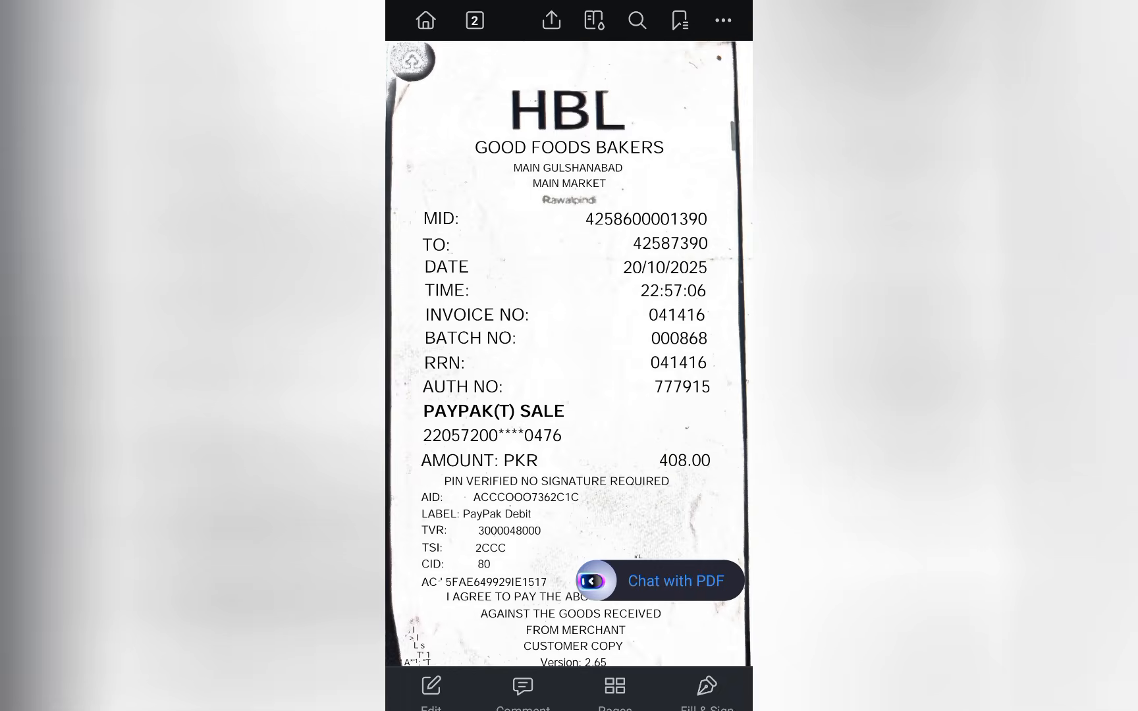
# Examine the receipt's share options, reading view and page thumbnails
pyautogui.click(551, 17)
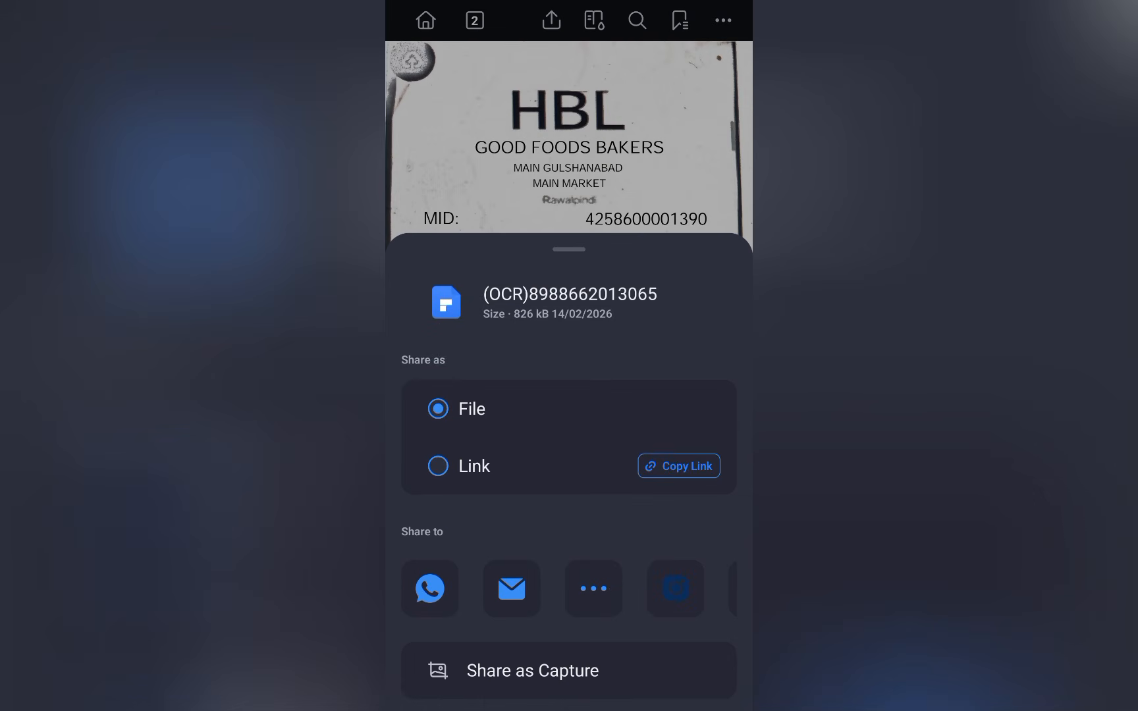
pyautogui.click(569, 132)
pyautogui.click(594, 19)
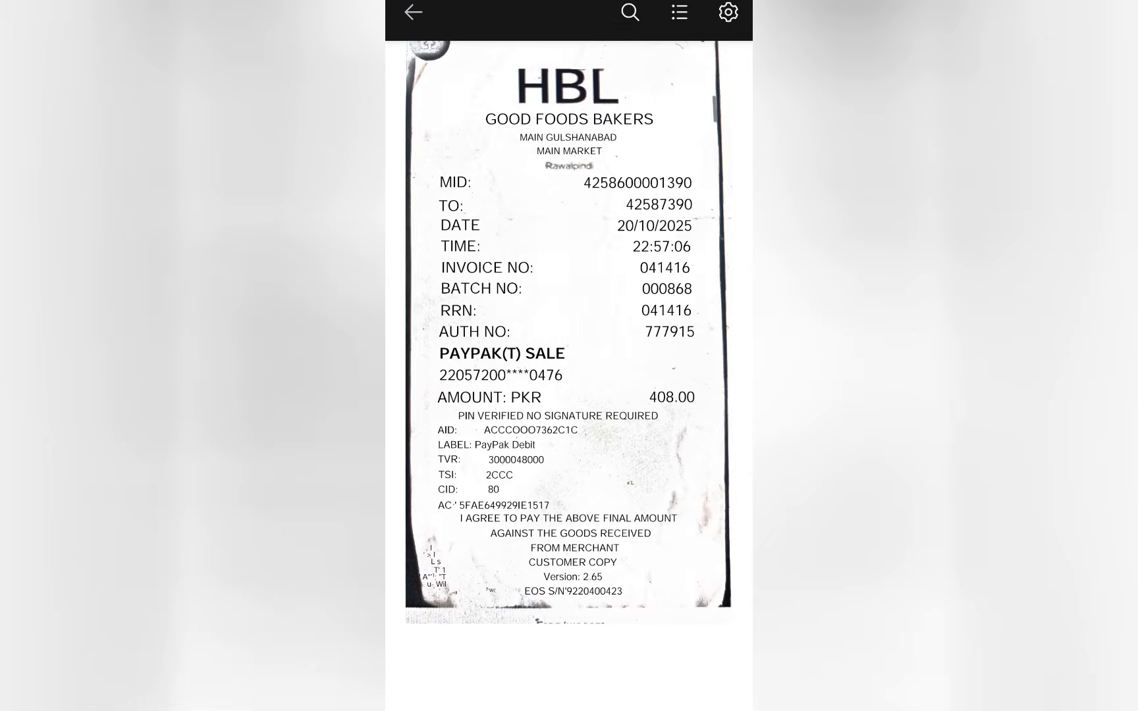
pyautogui.click(690, 8)
pyautogui.click(414, 12)
pyautogui.click(413, 11)
pyautogui.click(684, 25)
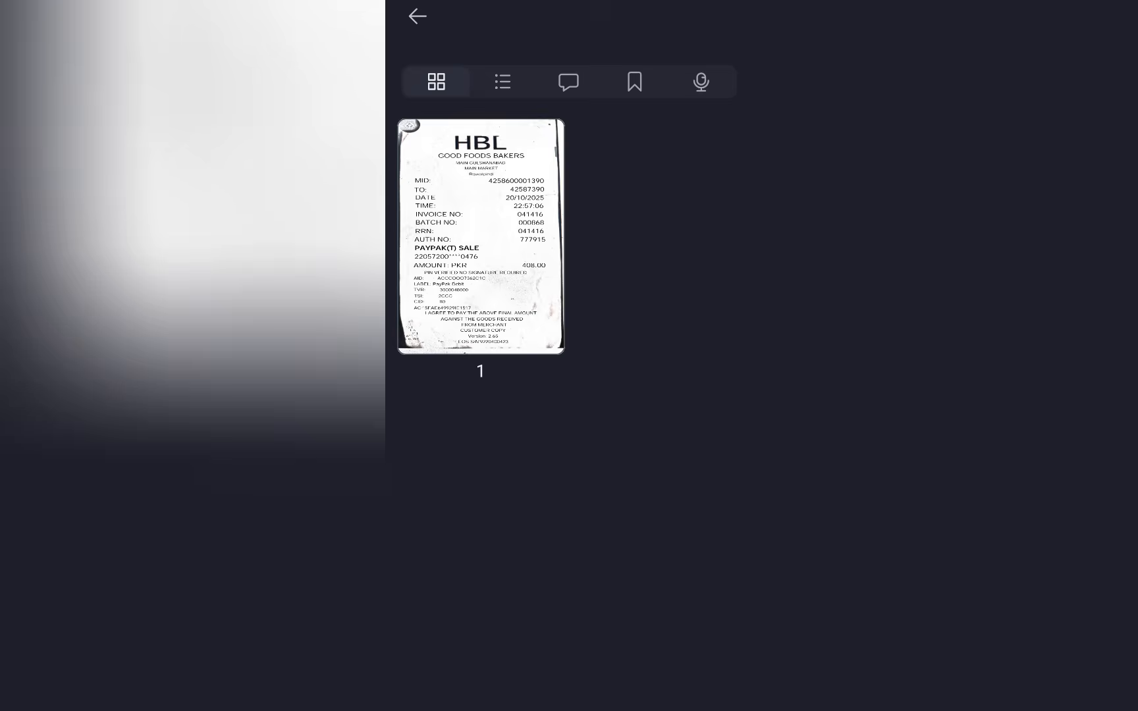
pyautogui.click(417, 16)
# Upload the OCR version of the receipt to cloud storage
pyautogui.click(723, 20)
pyautogui.scroll(-9, 659, 590)
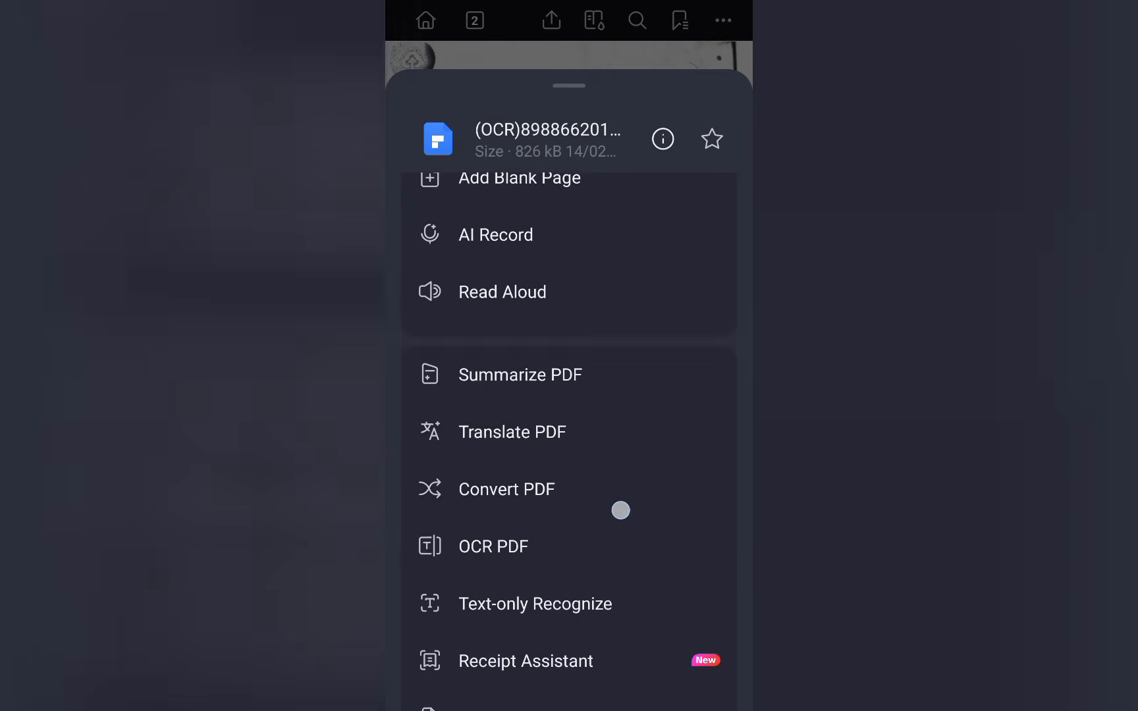
pyautogui.scroll(-4, 645, 396)
pyautogui.click(501, 506)
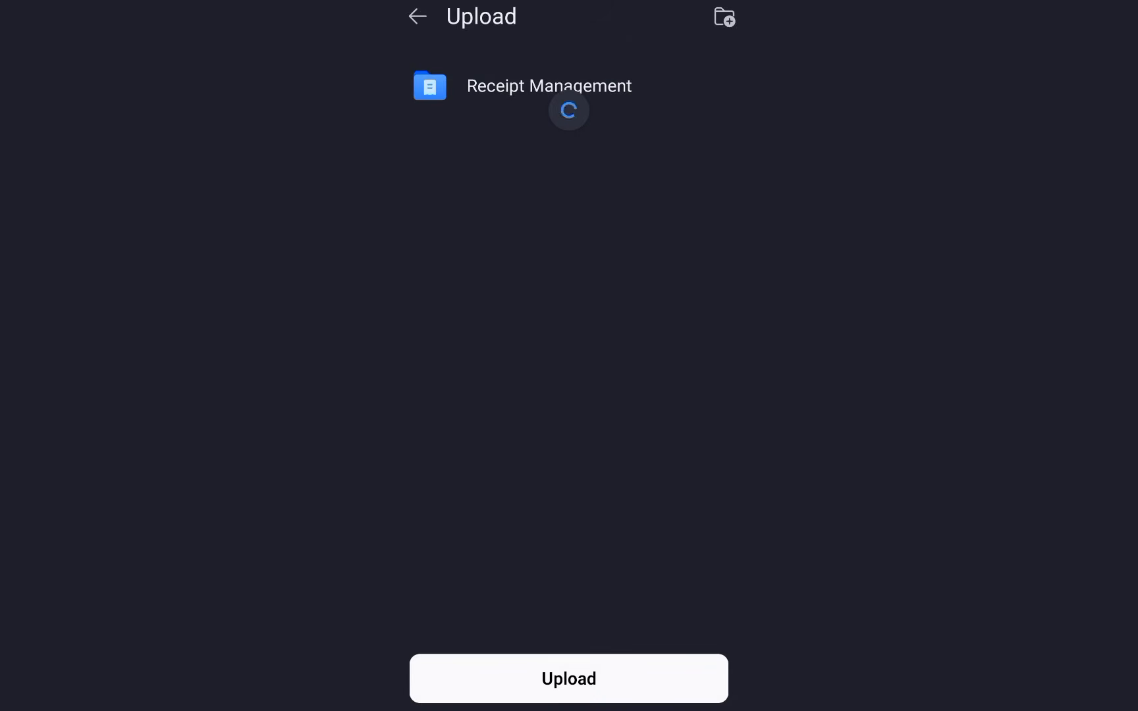
pyautogui.click(569, 678)
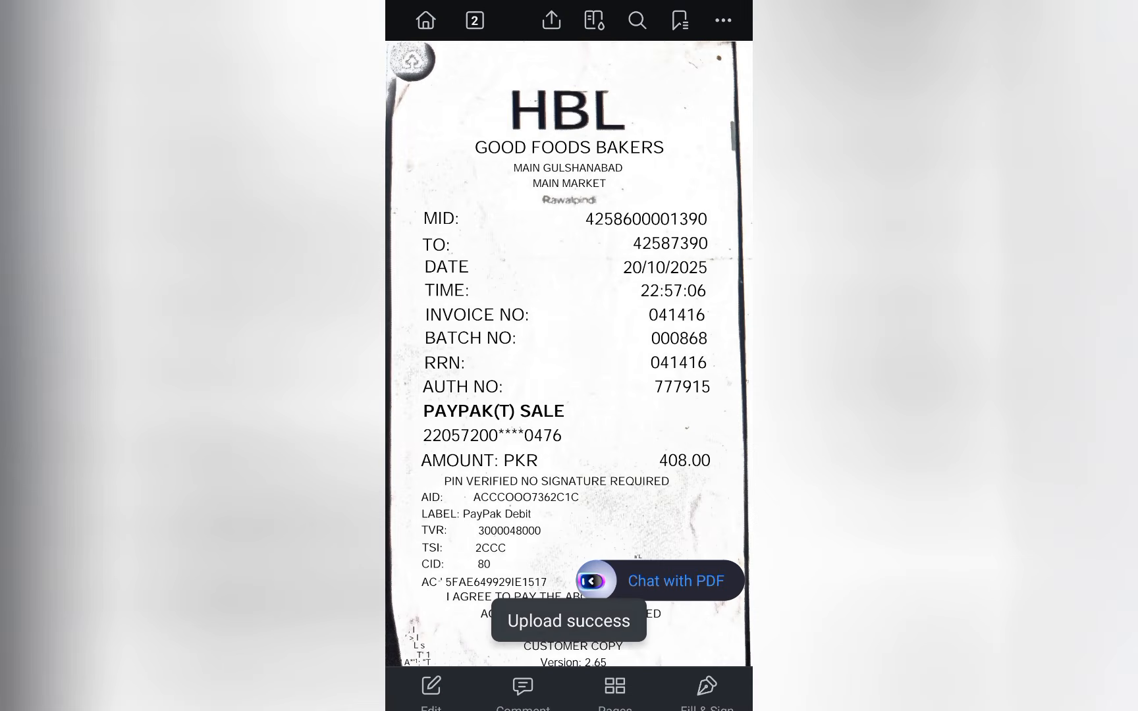
# Place a red handwritten signature on the receipt beside the TO and DATE lines
pyautogui.click(706, 689)
pyautogui.click(684, 681)
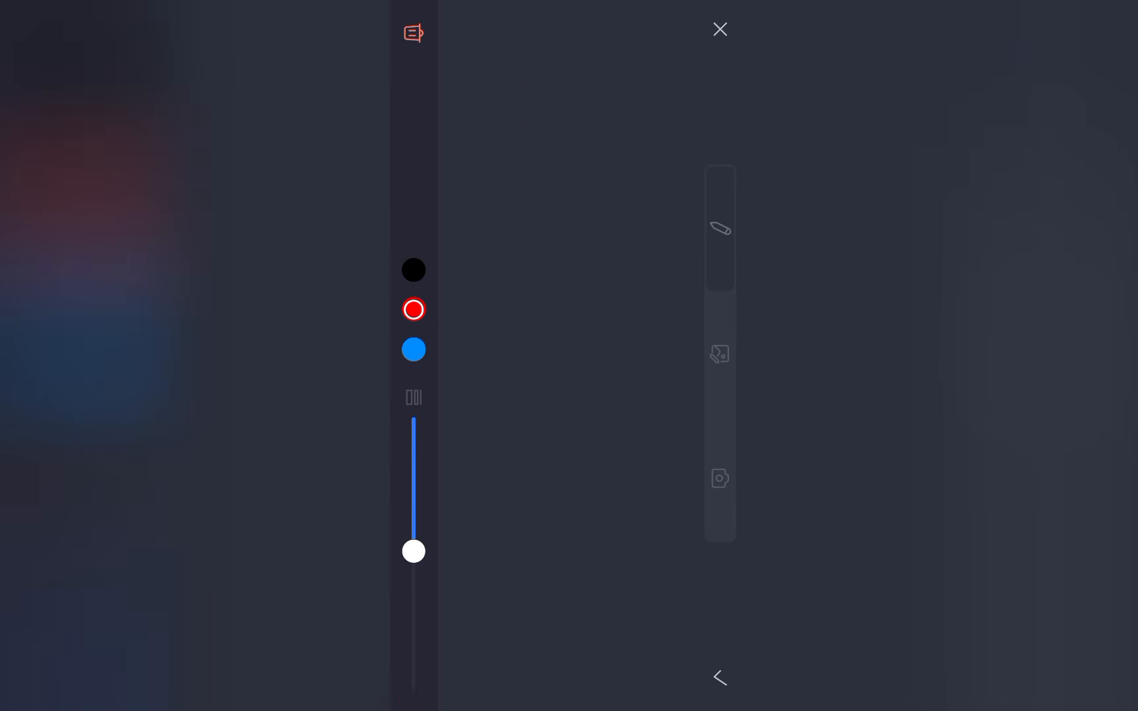
pyautogui.click(723, 681)
pyautogui.click(655, 681)
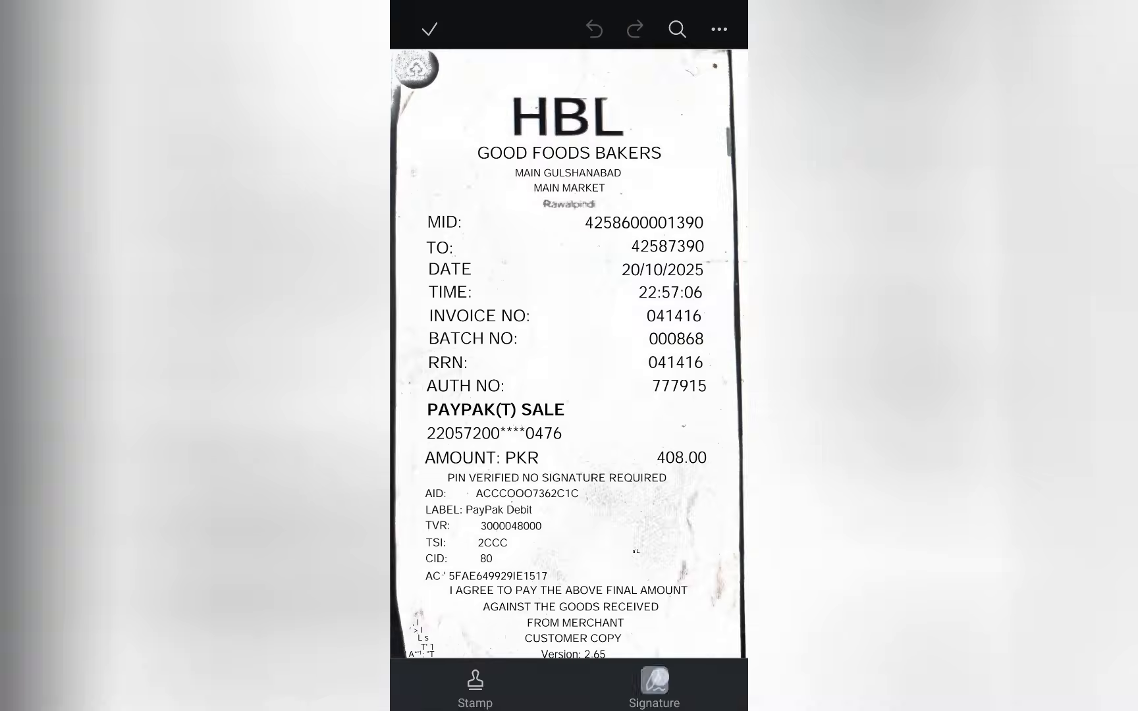
pyautogui.click(514, 247)
pyautogui.moveTo(535, 253); pyautogui.dragTo(557, 264)
# Add a tilted green FINAL stamp beside the INVOICE NO and BATCH NO lines and finish signing
pyautogui.click(473, 695)
pyautogui.click(648, 389)
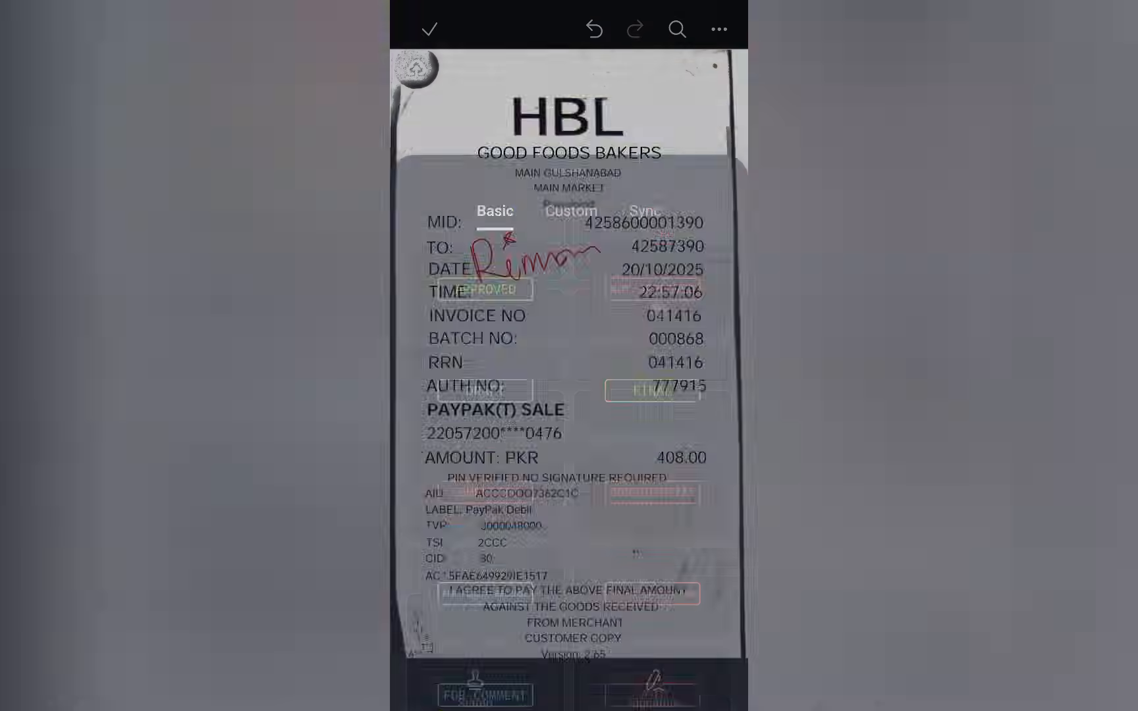
pyautogui.click(574, 341)
pyautogui.moveTo(631, 357); pyautogui.dragTo(672, 363)
pyautogui.click(618, 435)
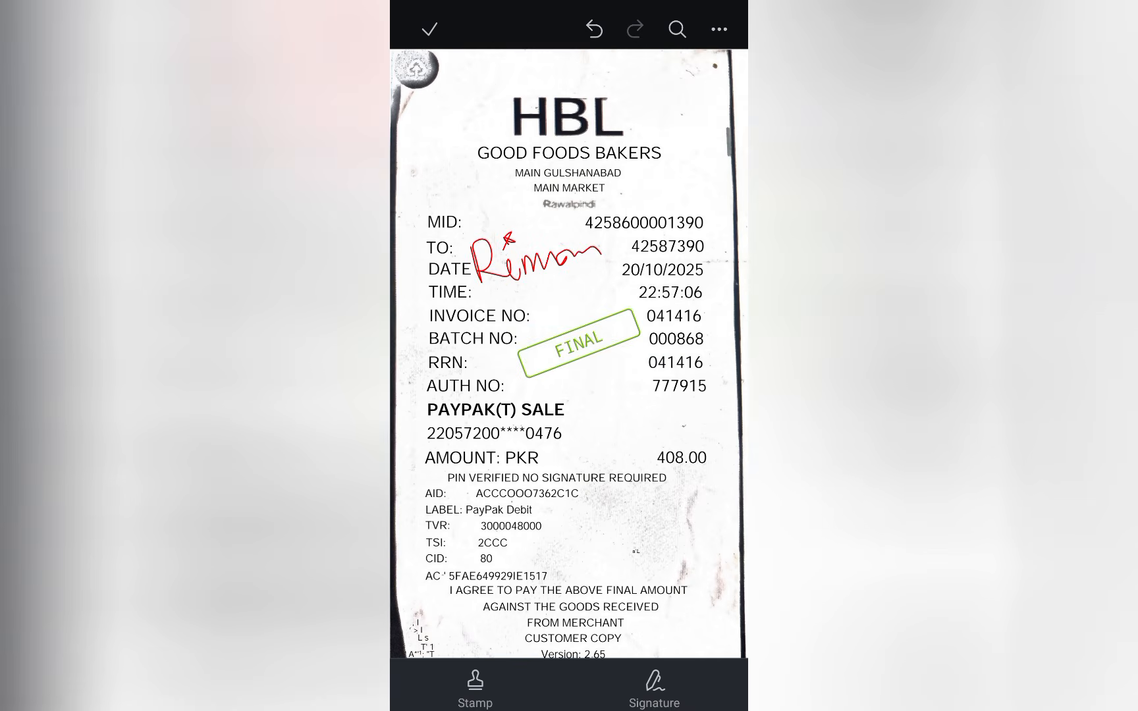
pyautogui.click(719, 29)
pyautogui.click(440, 26)
pyautogui.click(438, 26)
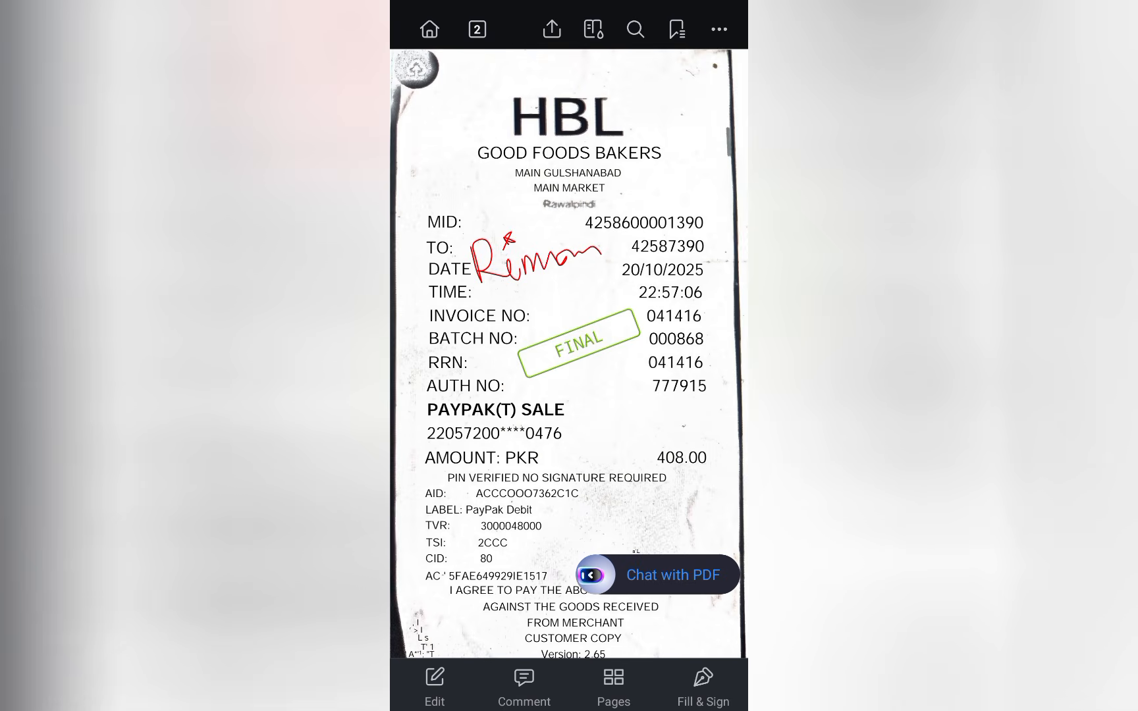
# Open the share options for the signed and stamped receipt PDF
pyautogui.click(720, 29)
pyautogui.scroll(-10, 569, 395)
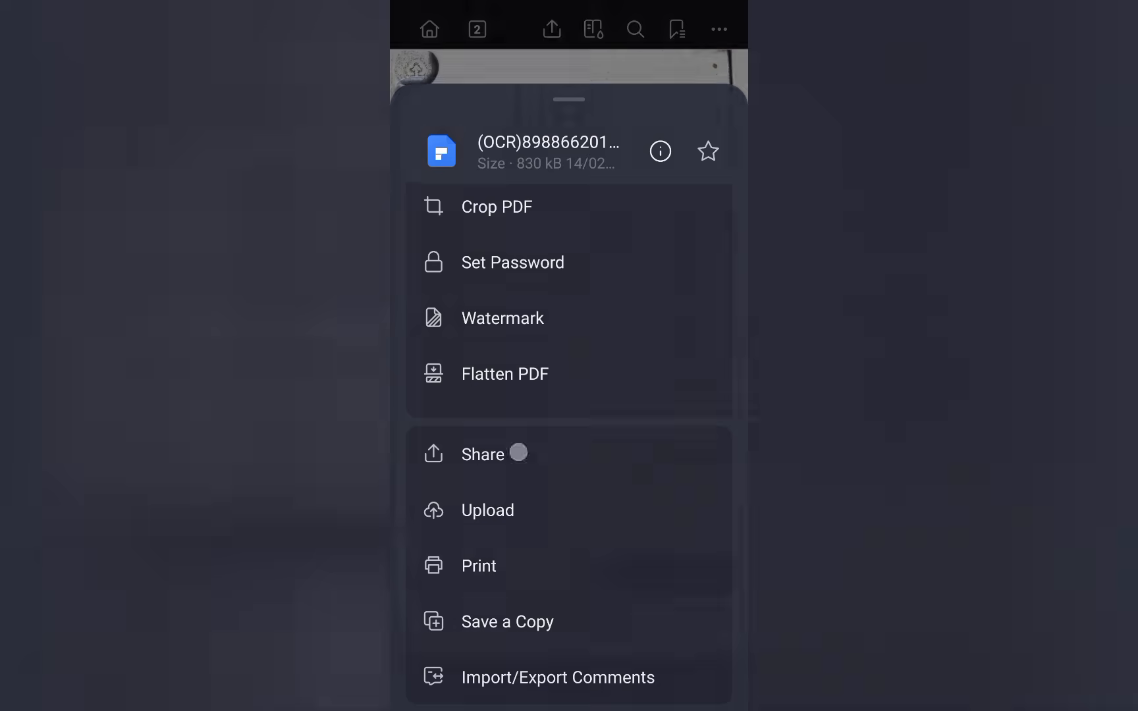
pyautogui.click(519, 452)
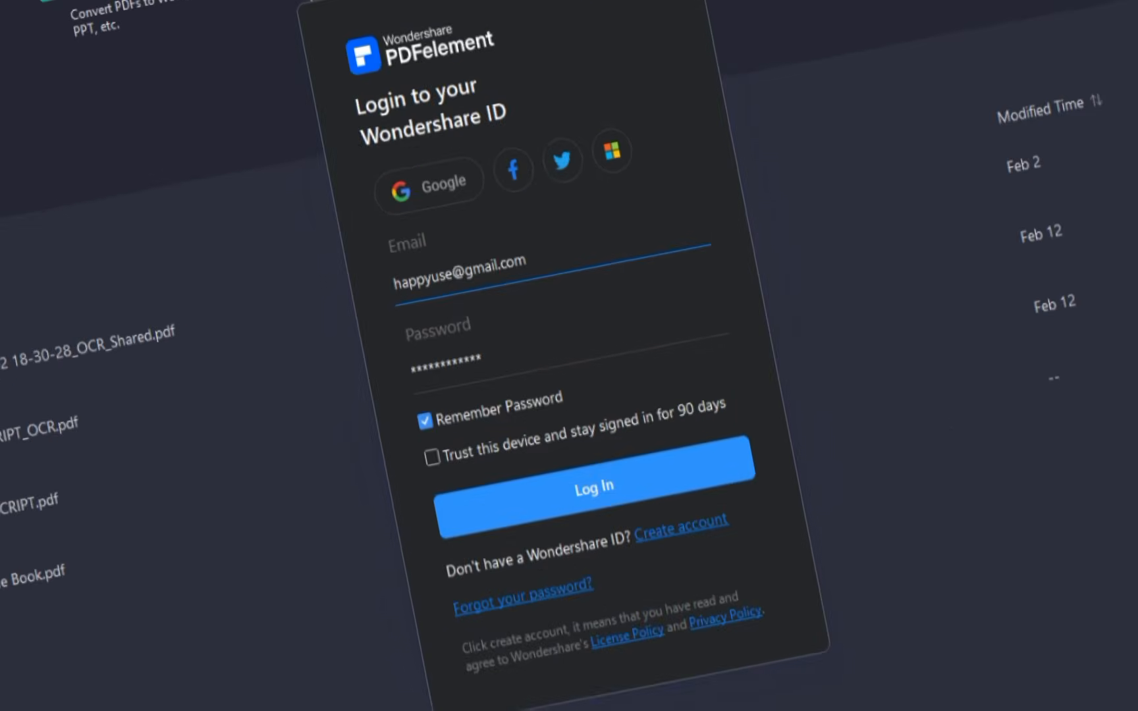
# Switch to PDFelement on the desktop, log in to the Wondershare account and open the uploaded receipt from PDFelement Cloud
pyautogui.click(595, 487)
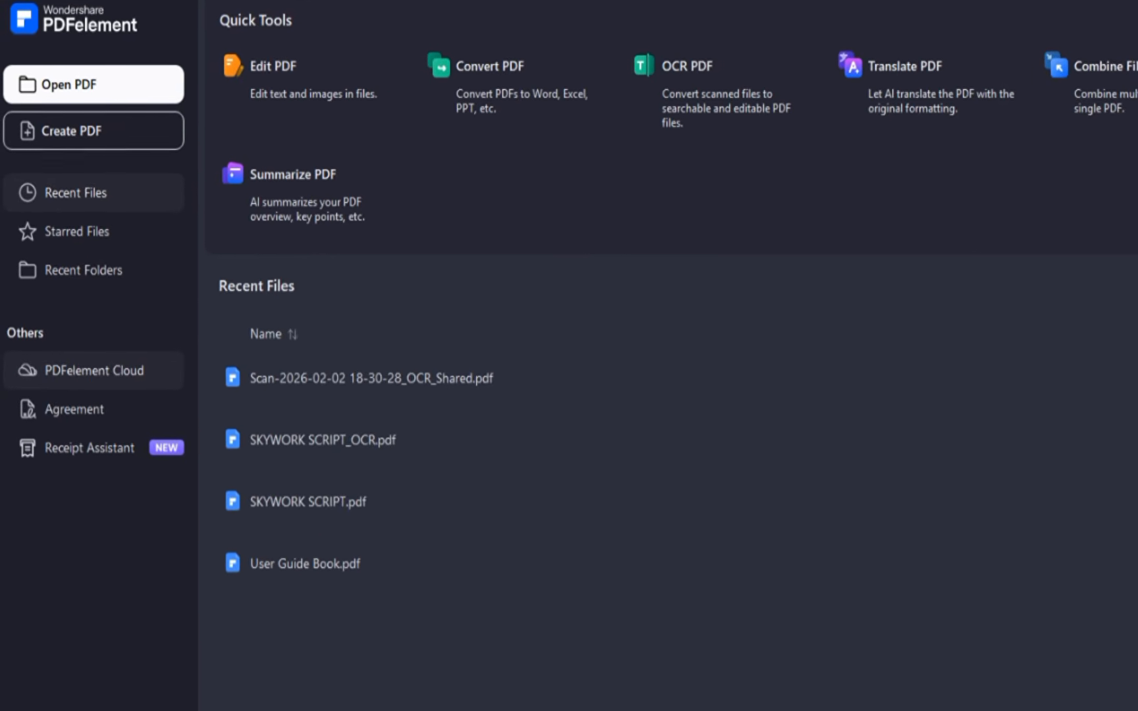
pyautogui.click(93, 371)
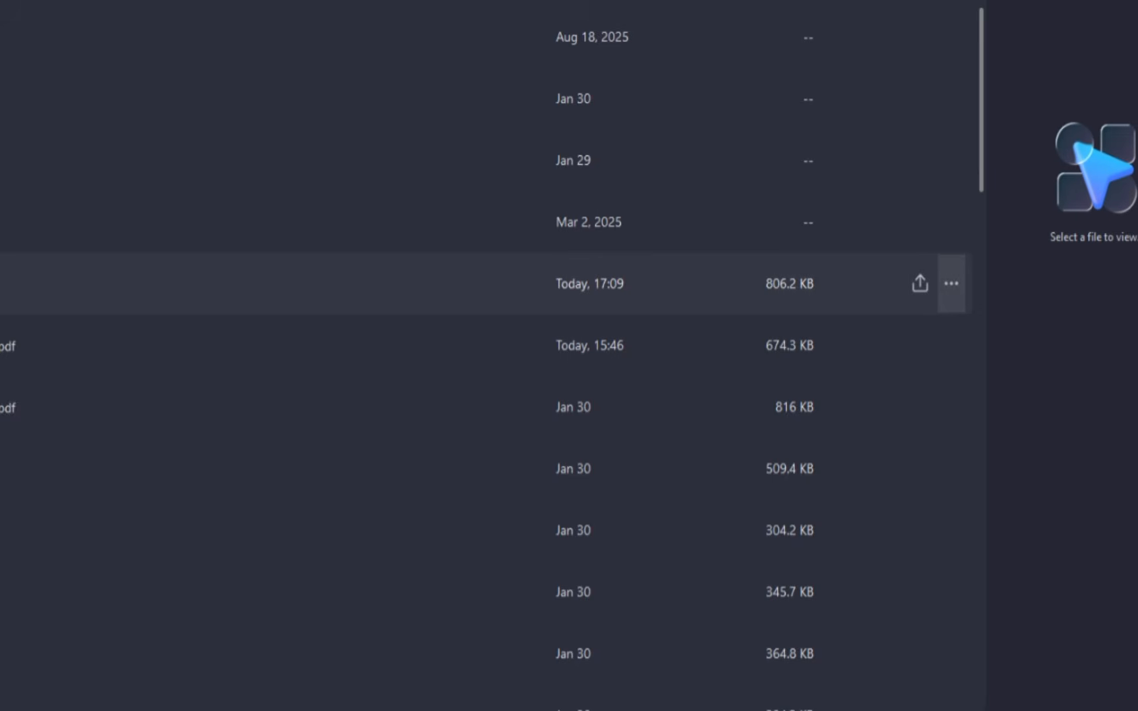
pyautogui.click(935, 284)
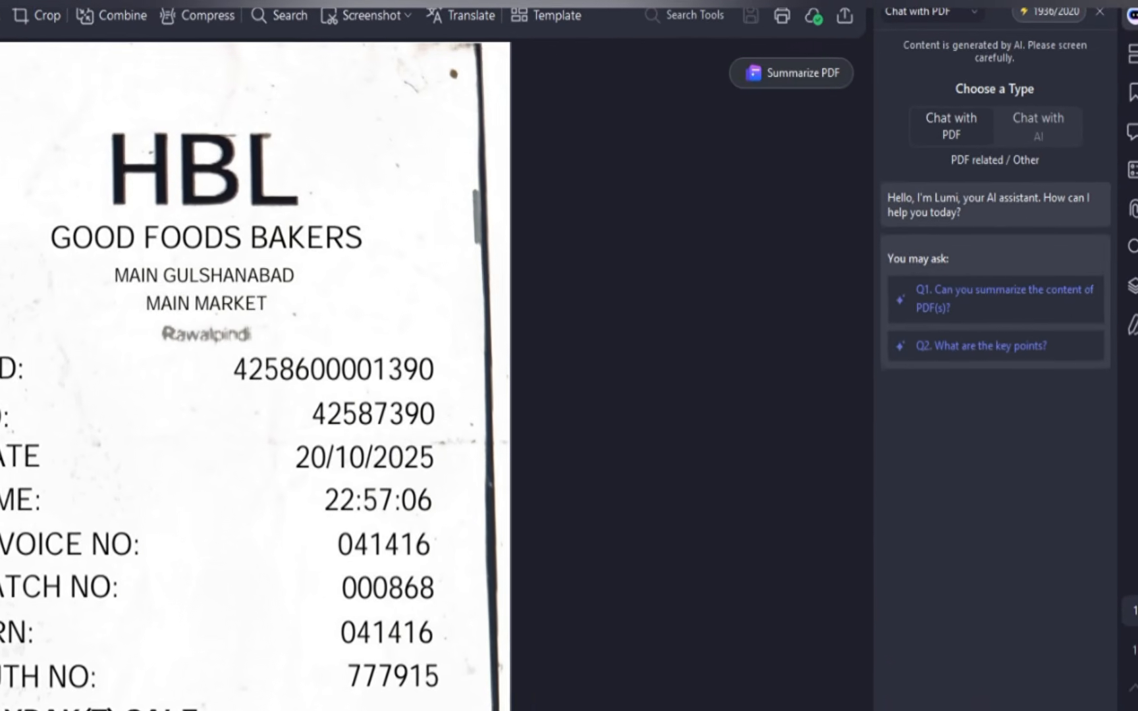
# Check the remaining AI uses and ask Chat with PDF to summarize the receipt's content
pyautogui.click(970, 9)
pyautogui.click(970, 9)
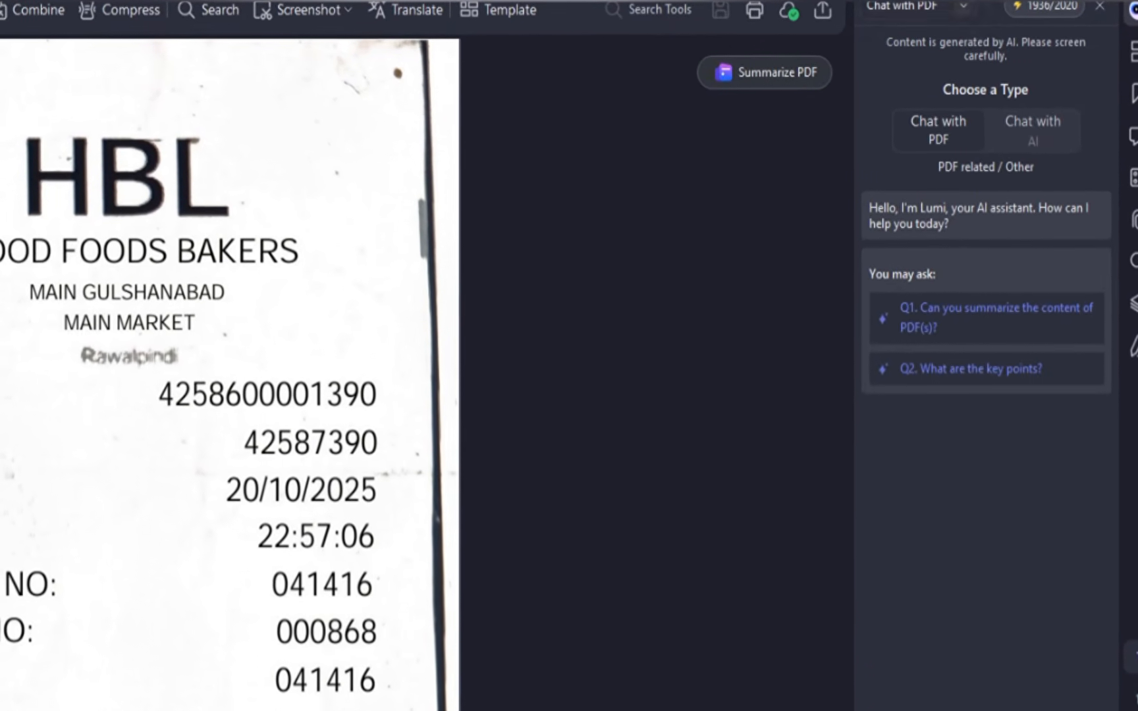
pyautogui.click(1047, 9)
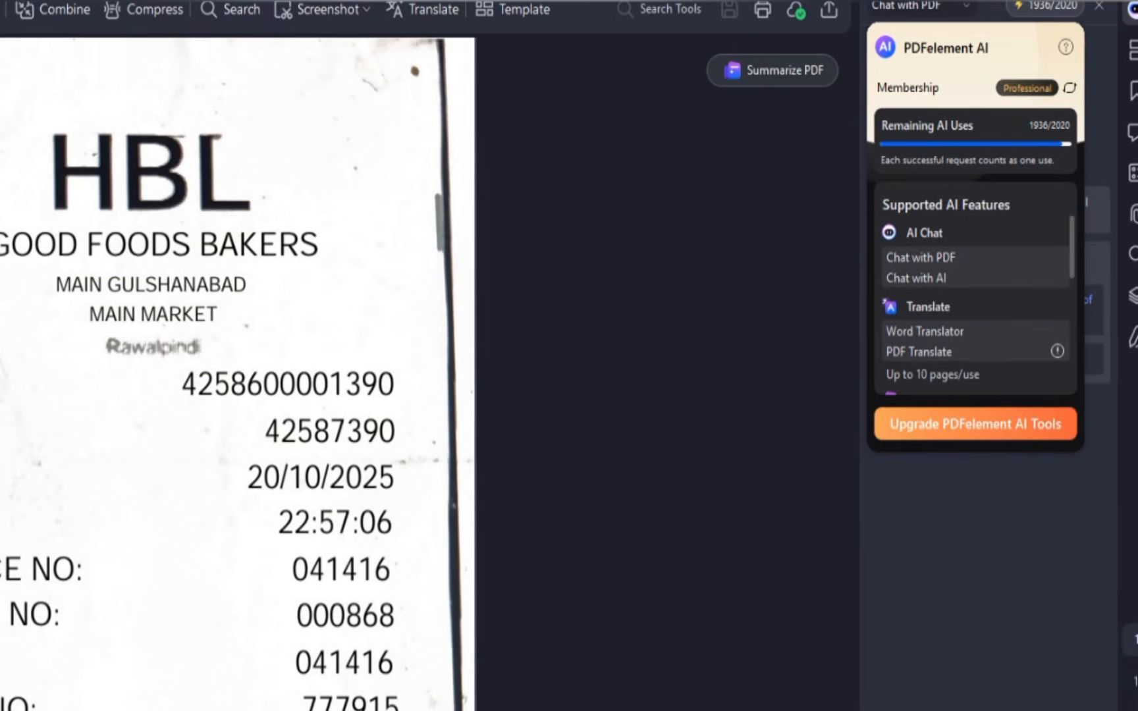
pyautogui.click(1046, 6)
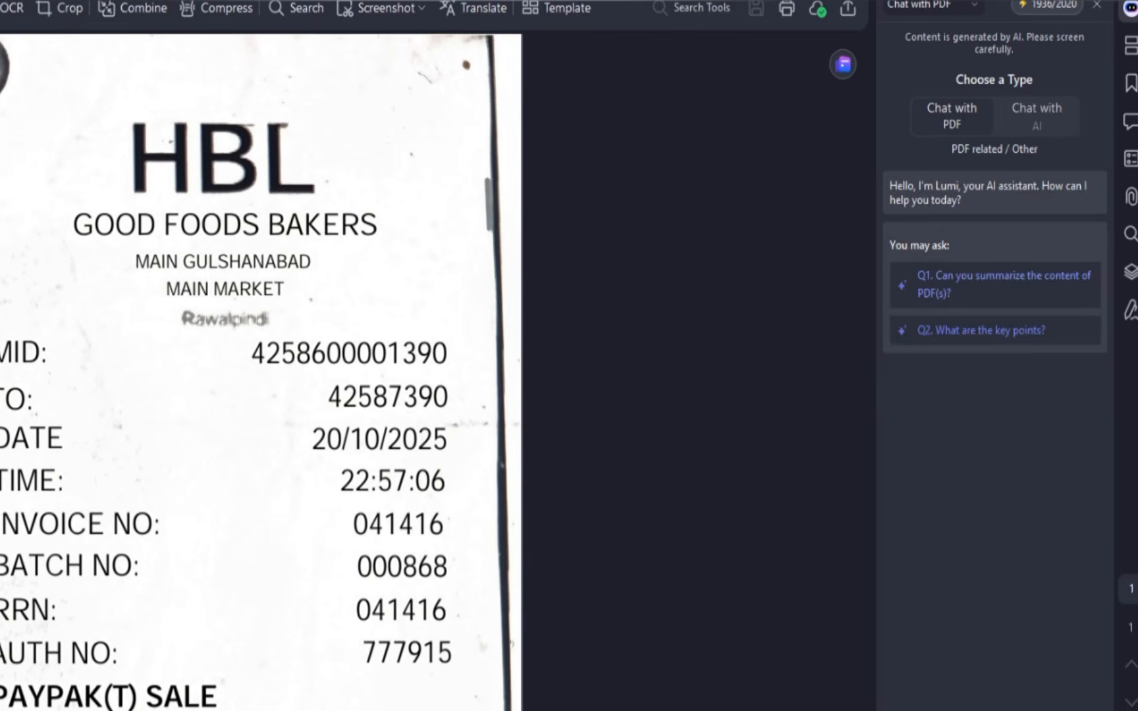
pyautogui.click(995, 290)
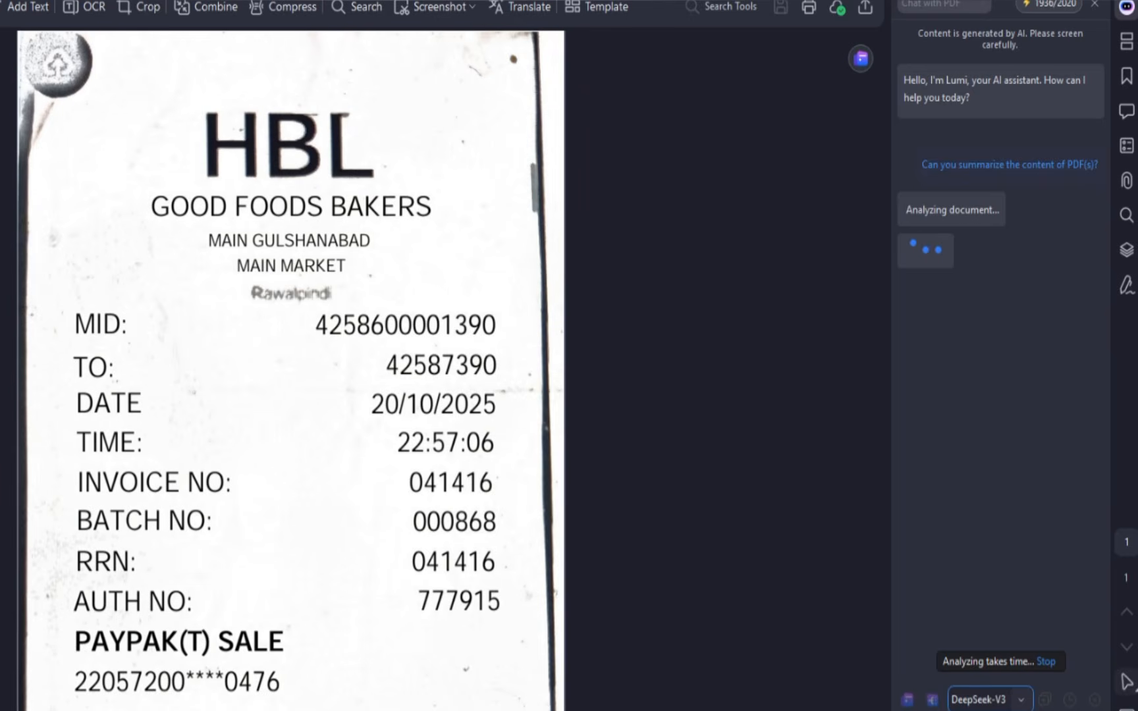
pyautogui.hotkey('ctrl', '+')
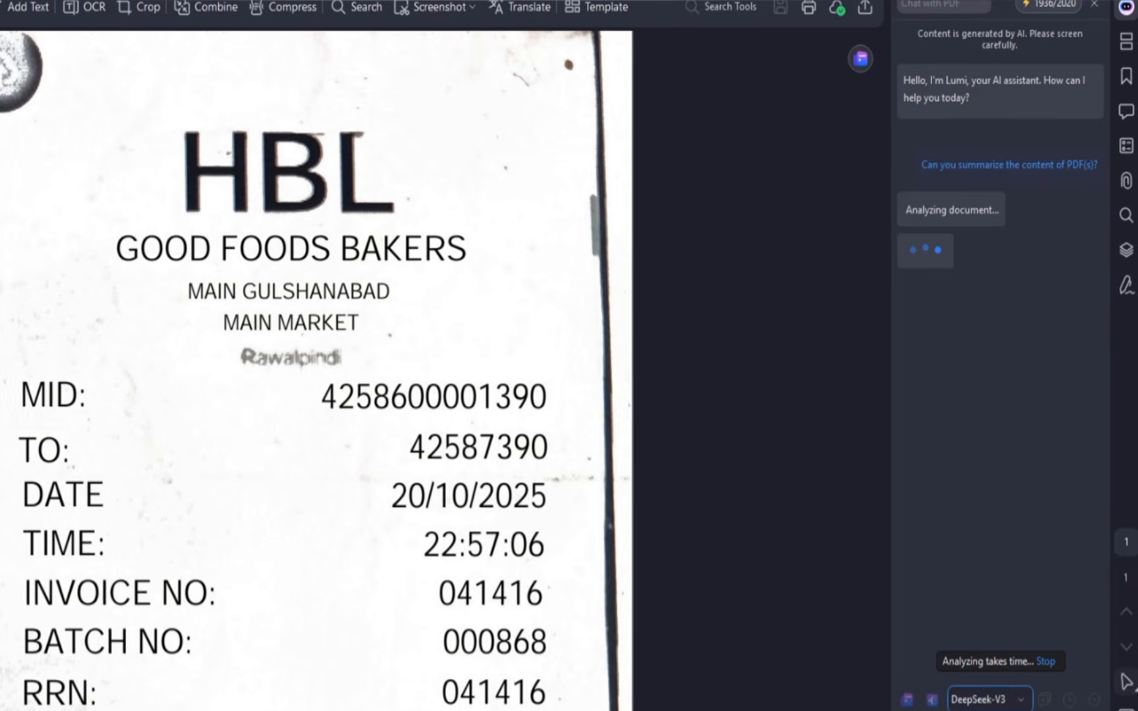
# Ask Chat with PDF for the total amount charged in the transaction and the purchase's invoice number
pyautogui.hotkey('ctrl', '-')
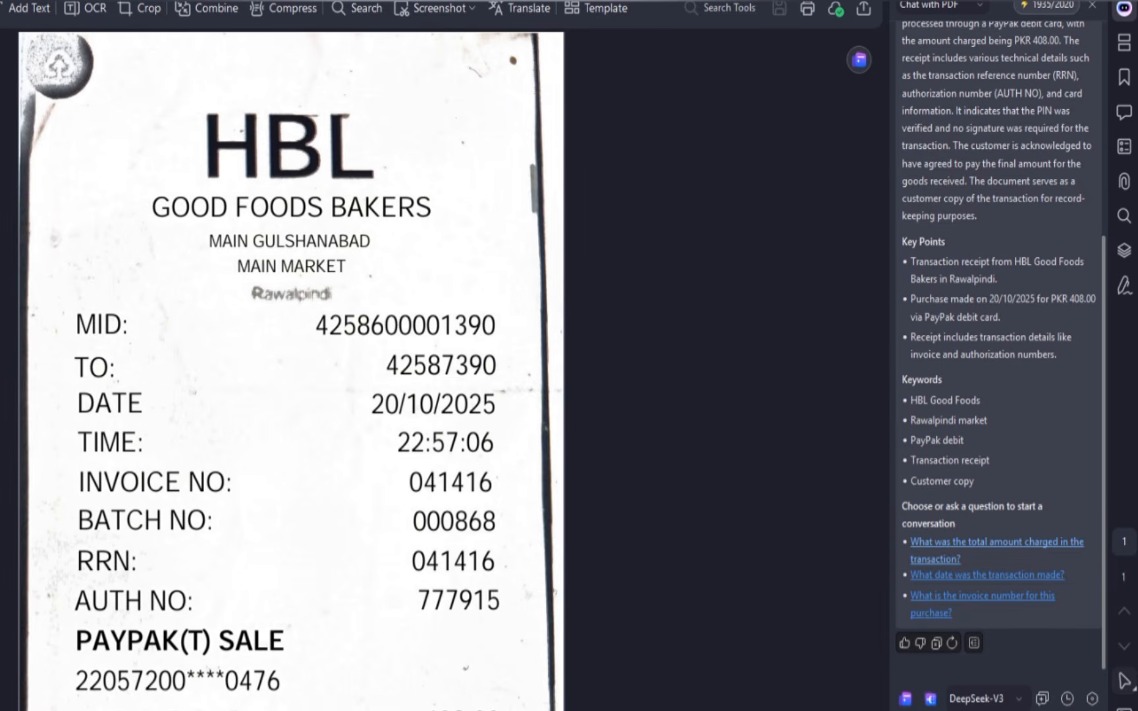
pyautogui.click(997, 542)
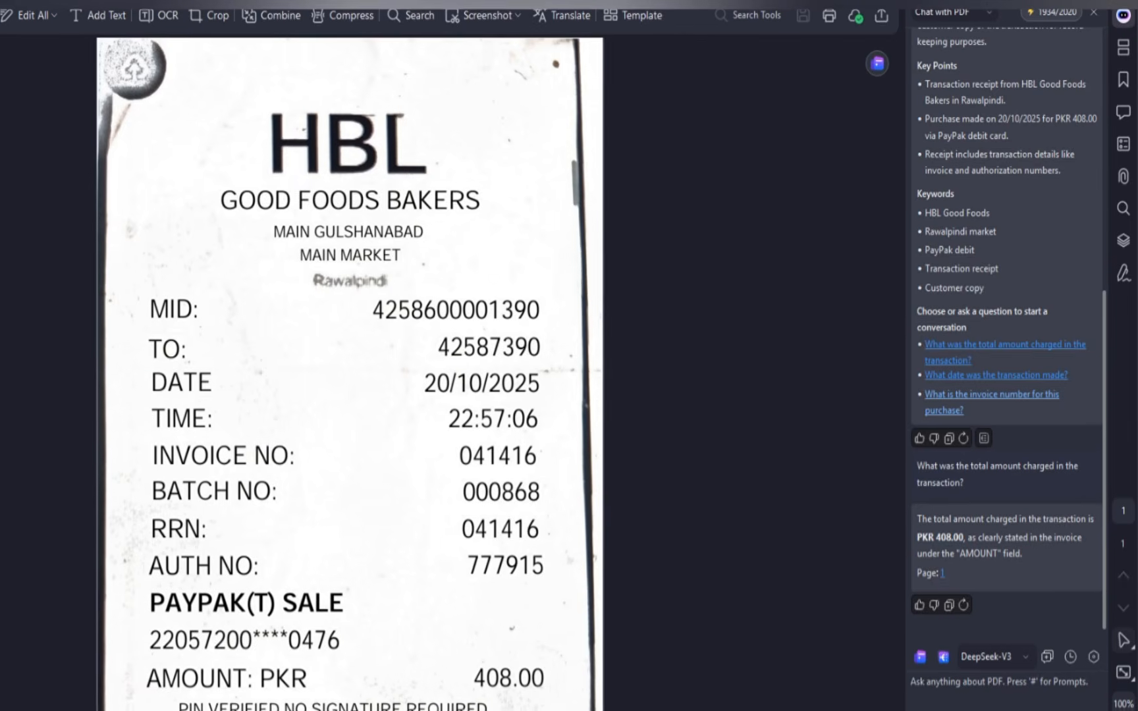
pyautogui.click(993, 393)
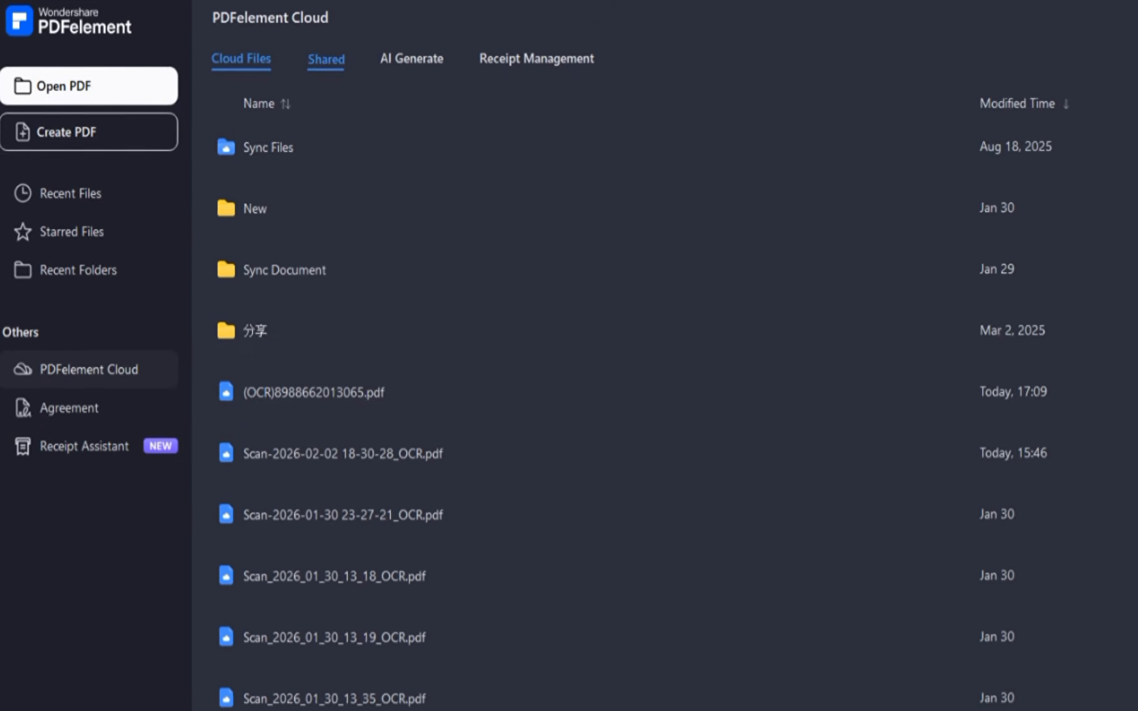
# Open the shared copy of the signed and stamped receipt from PDFelement Cloud and inspect the whole page
pyautogui.click(336, 60)
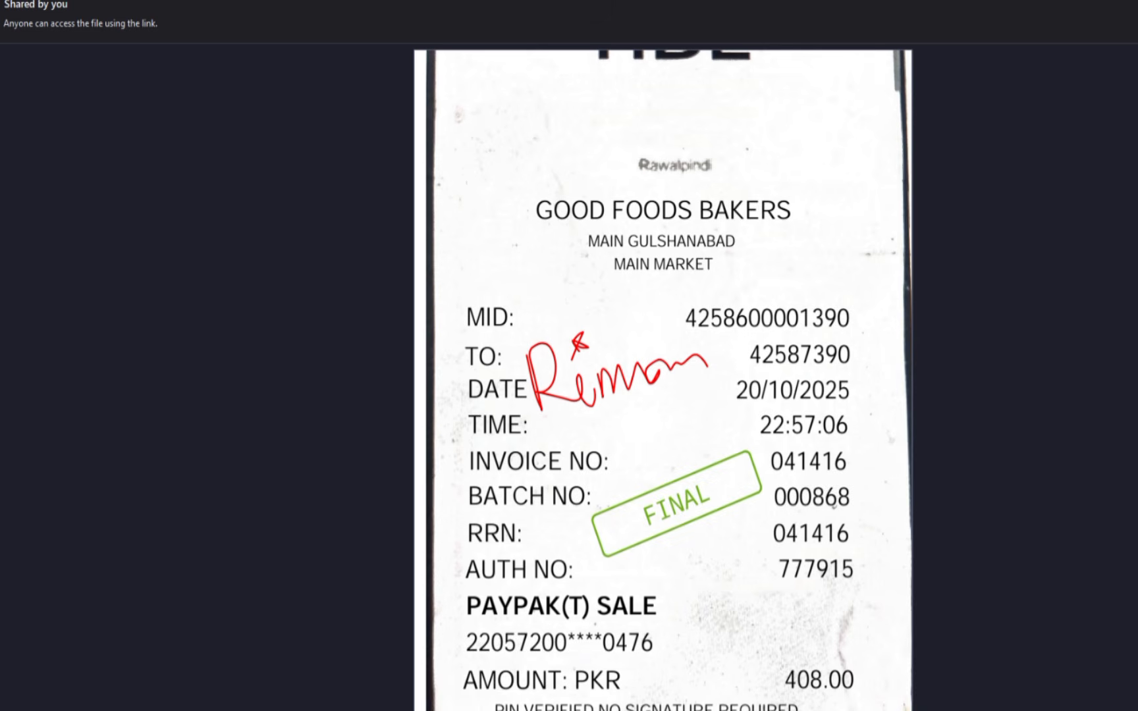
pyautogui.scroll(-5, 665, 369)
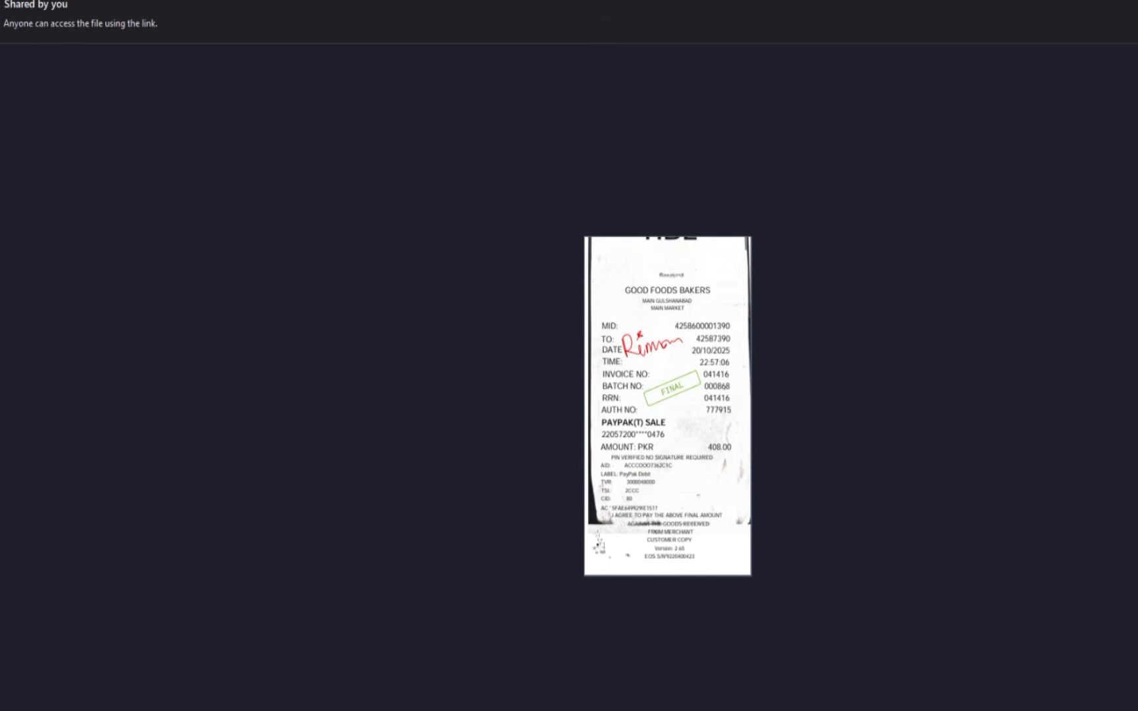
pyautogui.scroll(4, 671, 427)
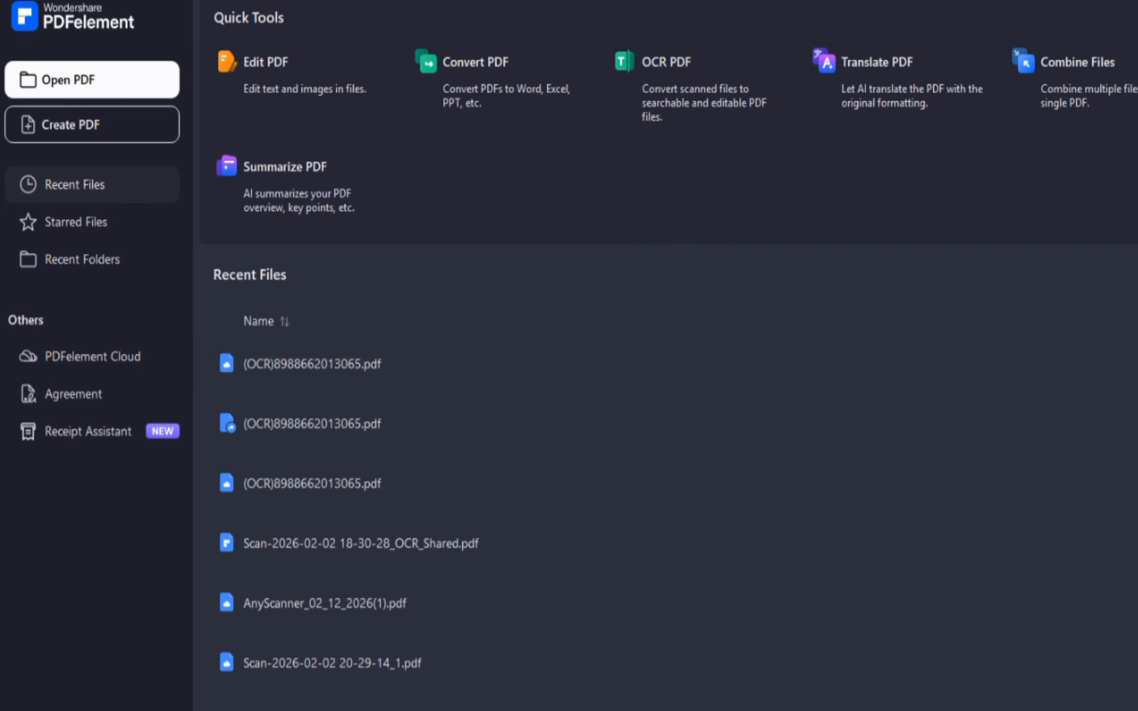
# Import (OCR)8988662013065.pdf from PDFelement Cloud into Receipt Assistant and extract its receipt data
pyautogui.click(92, 357)
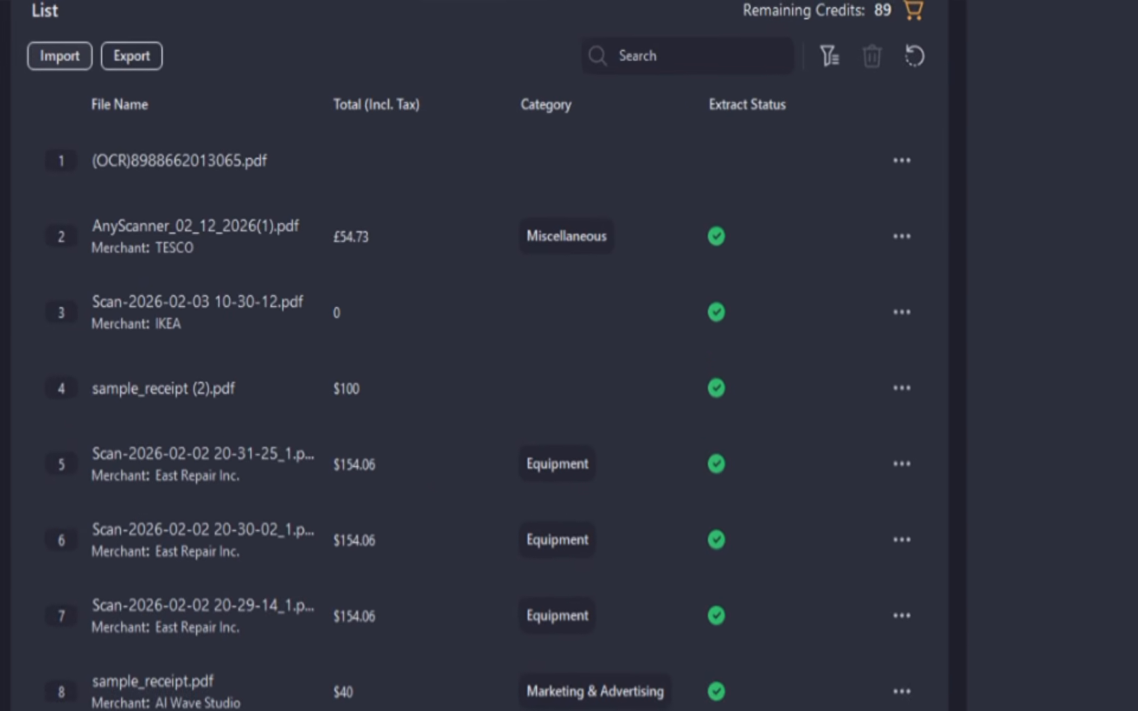
pyautogui.click(61, 57)
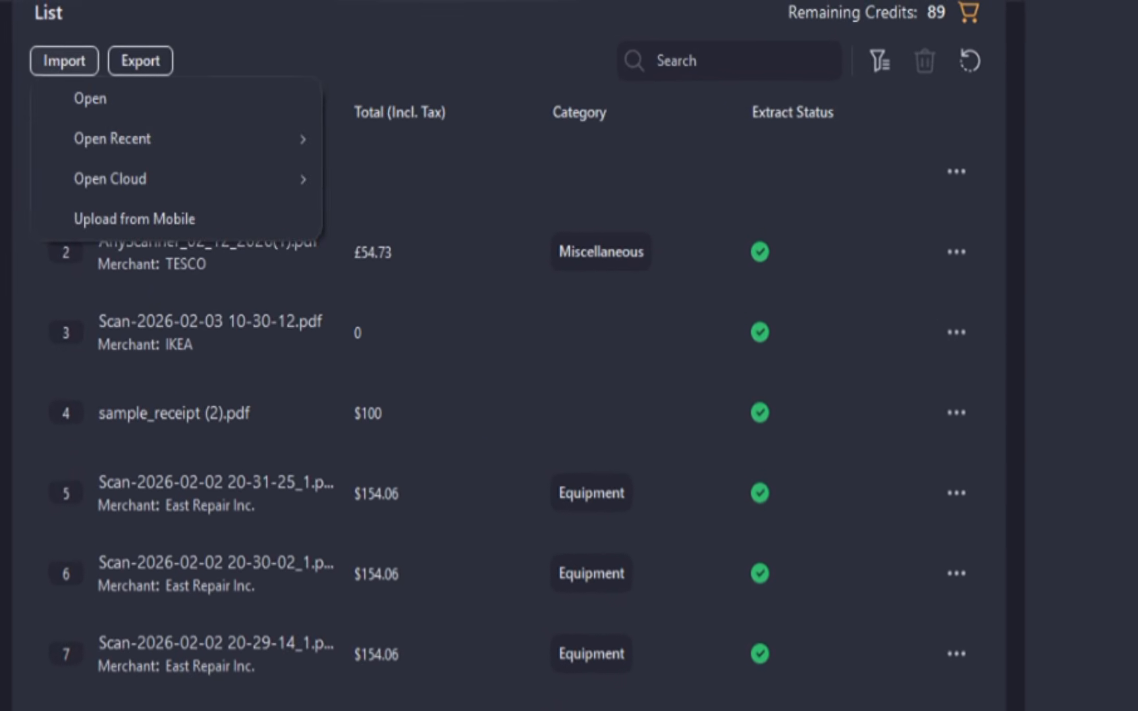
pyautogui.moveTo(112, 182)
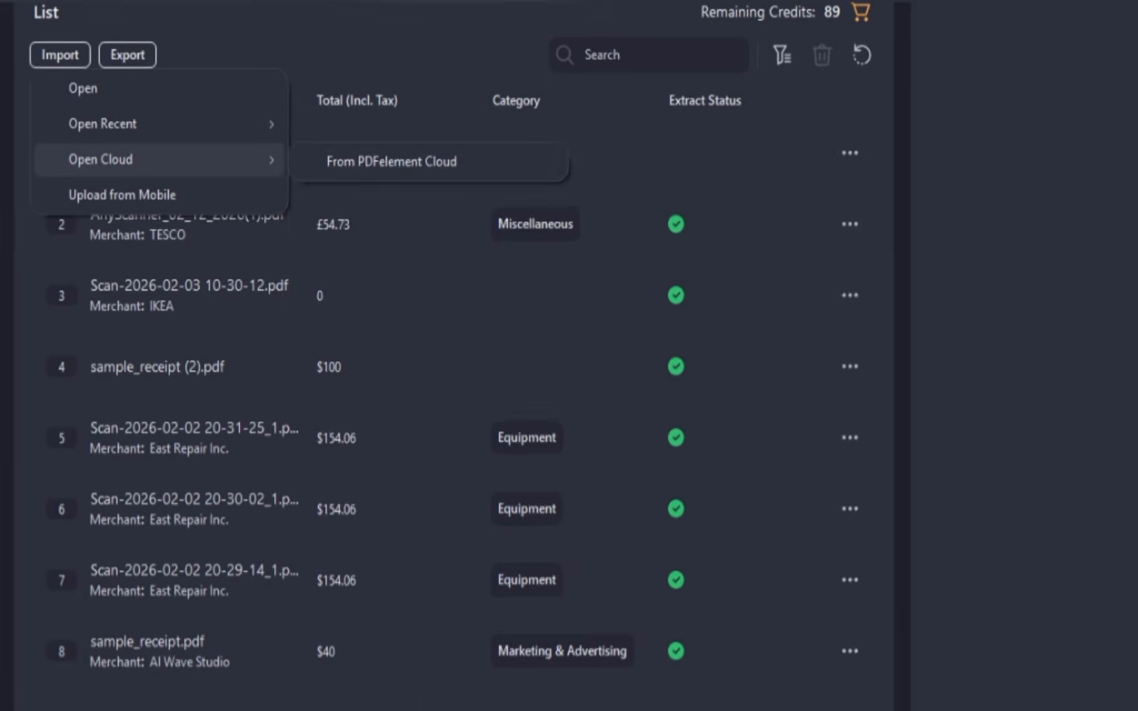
pyautogui.click(370, 152)
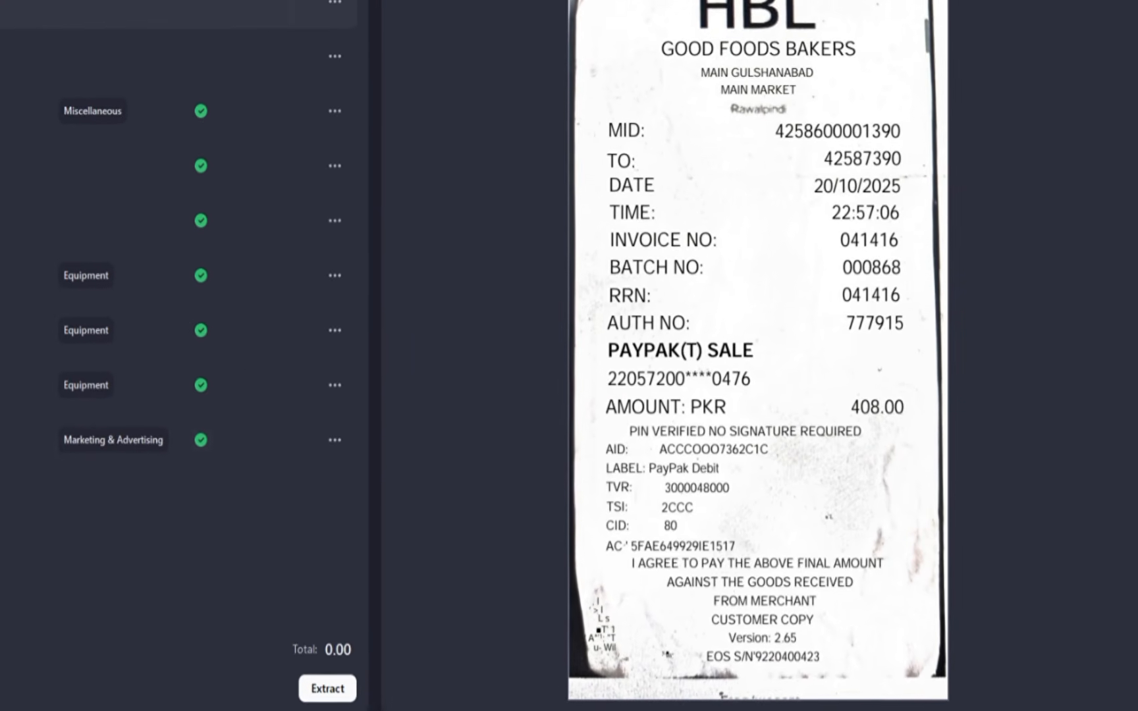
pyautogui.click(364, 691)
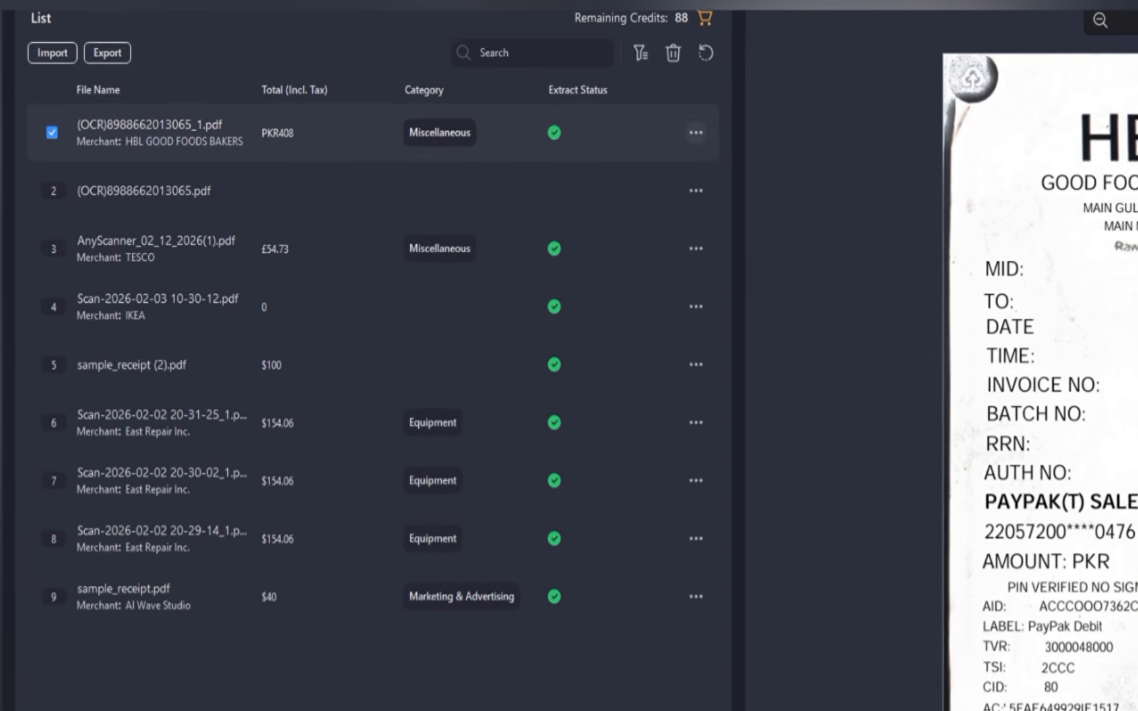
# Export the selected receipt's details as an Excel file named "hbl reciept" on the Desktop and open it
pyautogui.click(114, 49)
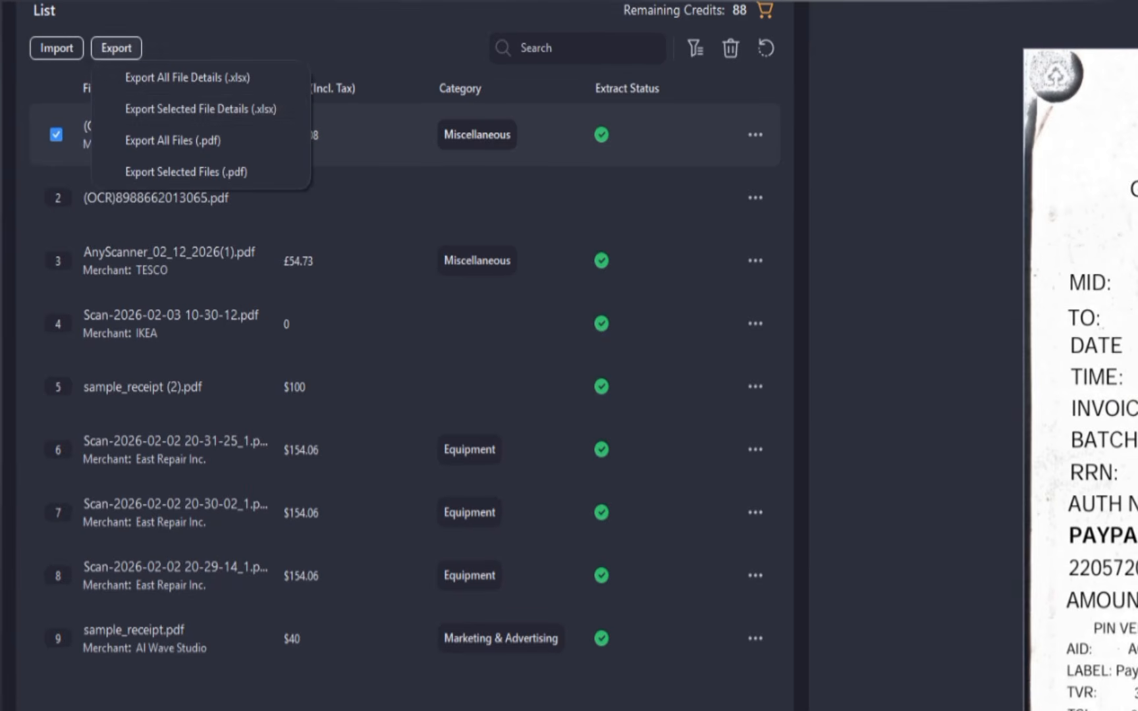
pyautogui.click(200, 109)
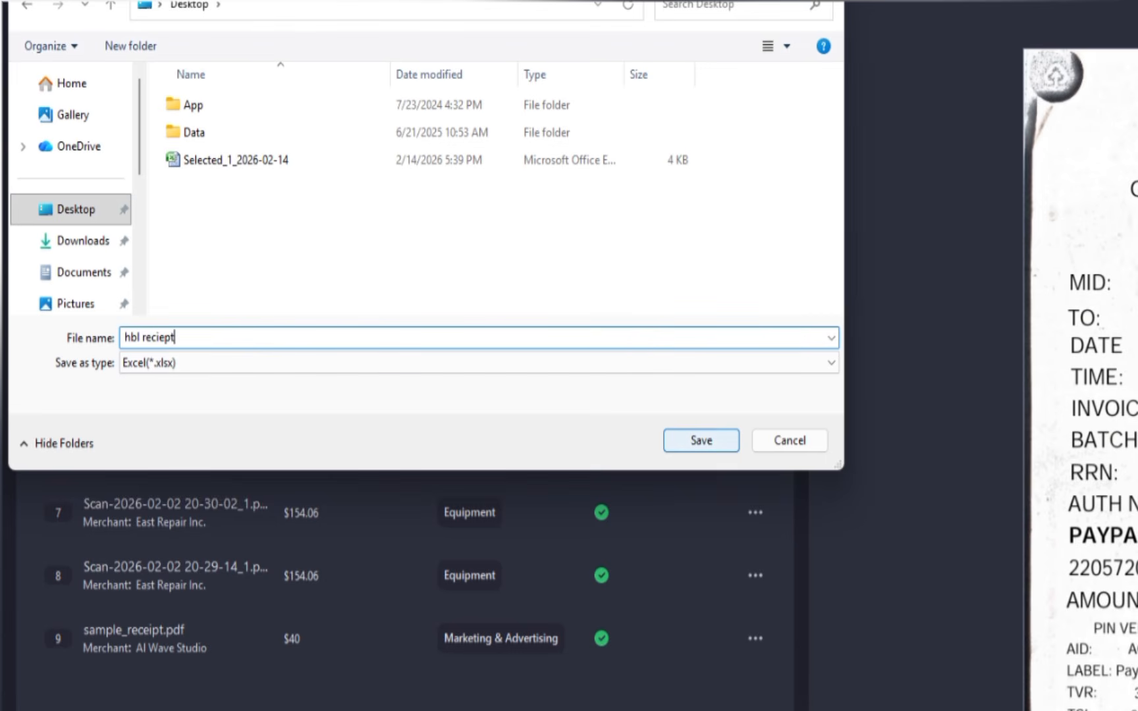
pyautogui.press('Return')
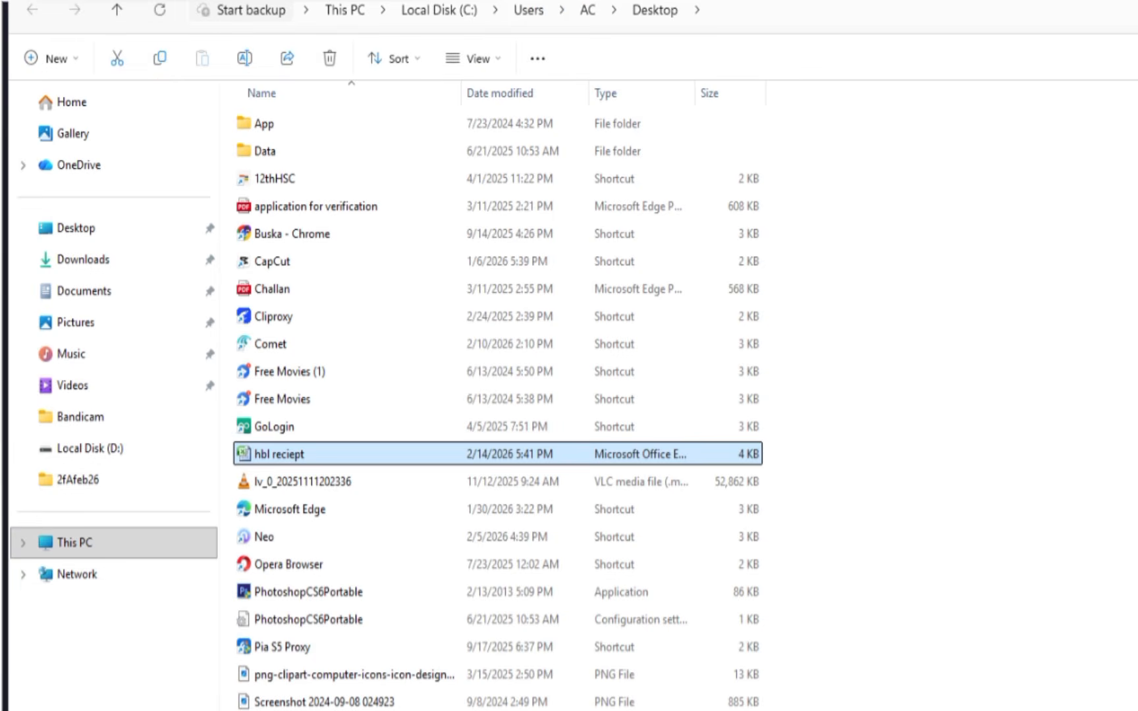
pyautogui.press('Return')
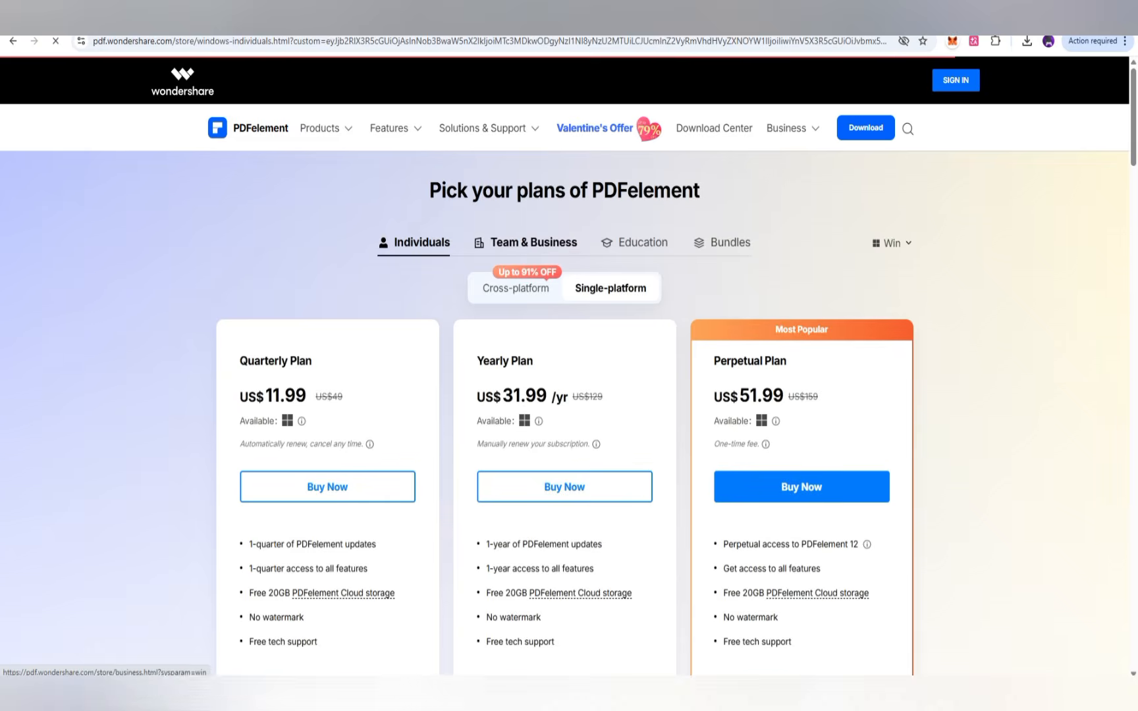
# Review the individual PDFelement plan prices, the plan comparison table and the frequently asked questions on the Wondershare store page
pyautogui.scroll(-2, 527, 241)
pyautogui.scroll(4, 557, 242)
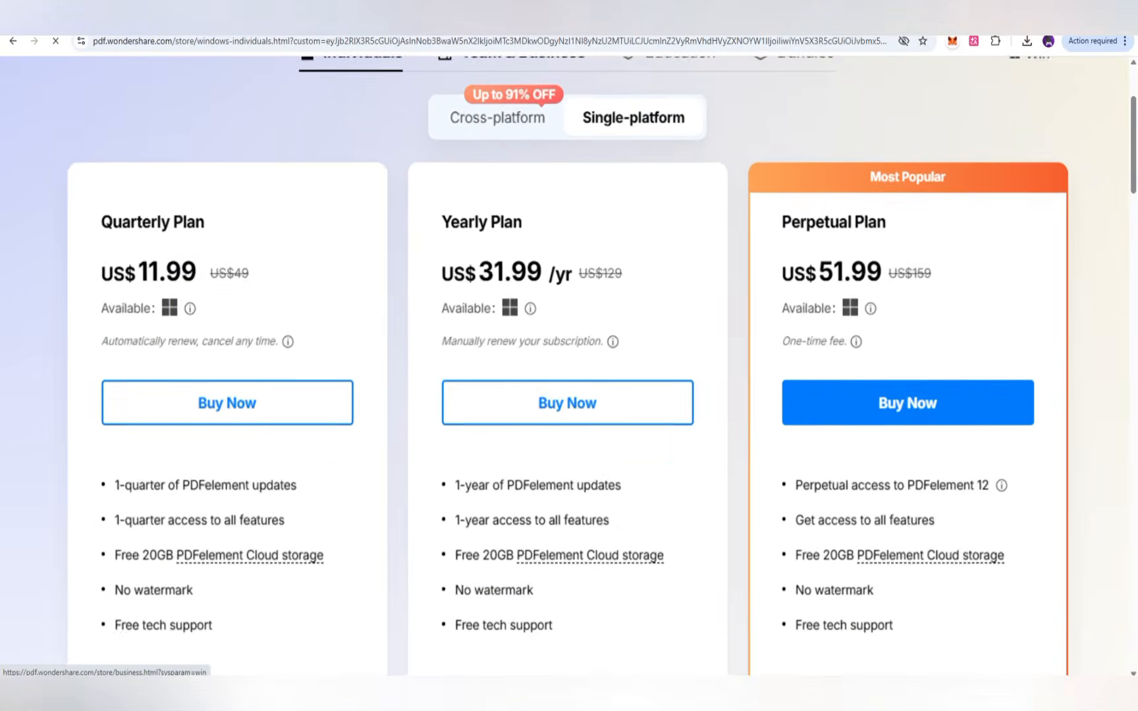
pyautogui.scroll(-1, 558, 243)
pyautogui.scroll(-1, 568, 369)
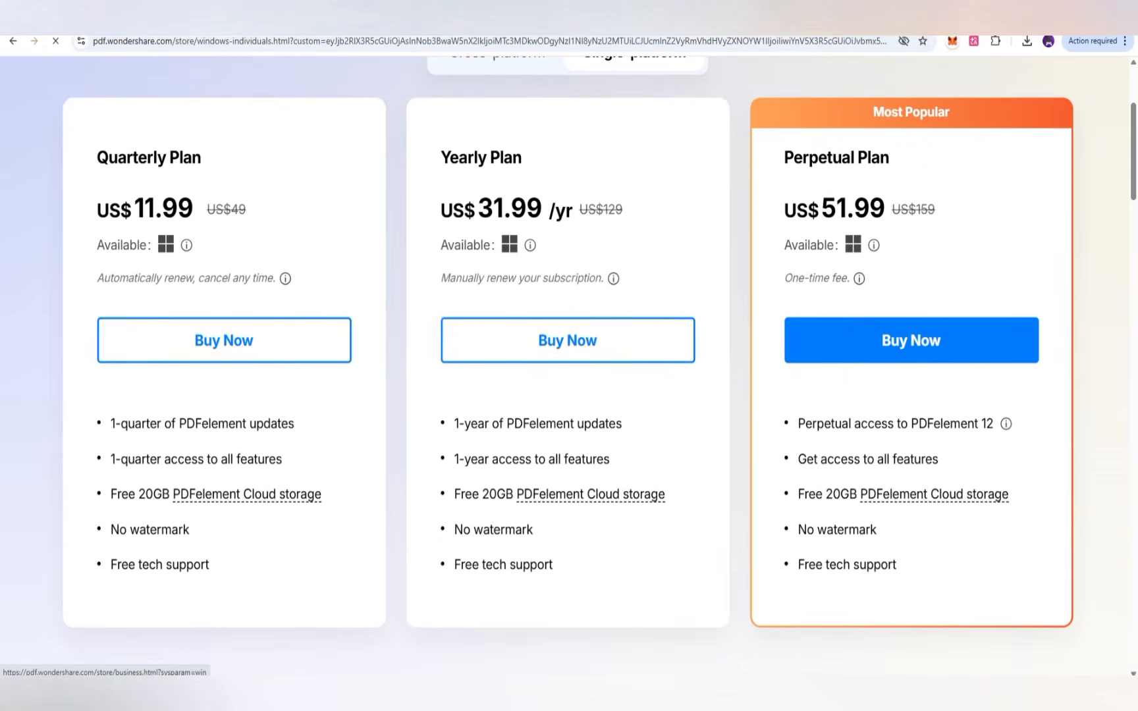
pyautogui.scroll(-10, 568, 369)
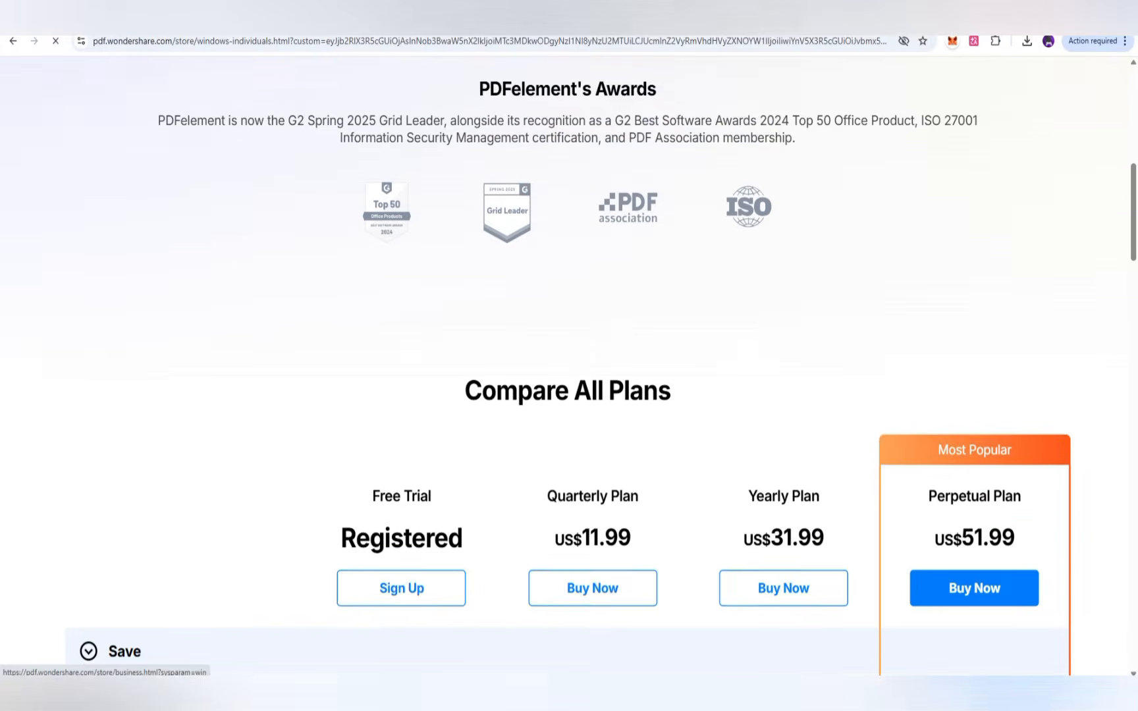
pyautogui.scroll(-5, 568, 369)
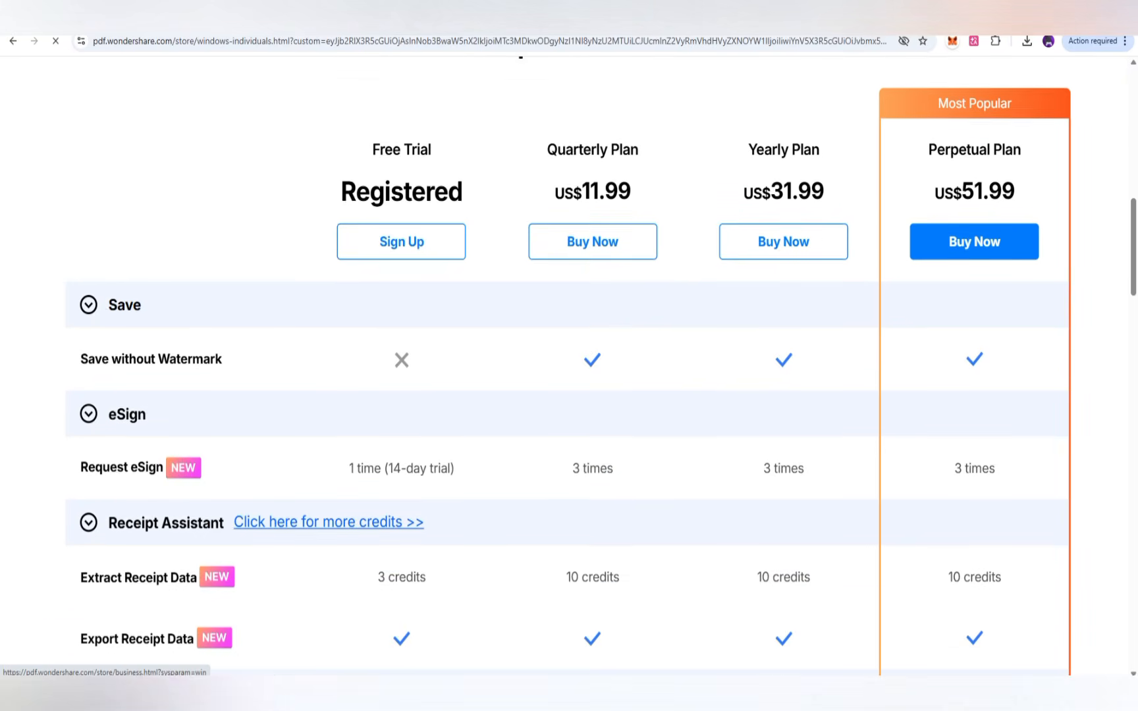
pyautogui.scroll(-5, 568, 369)
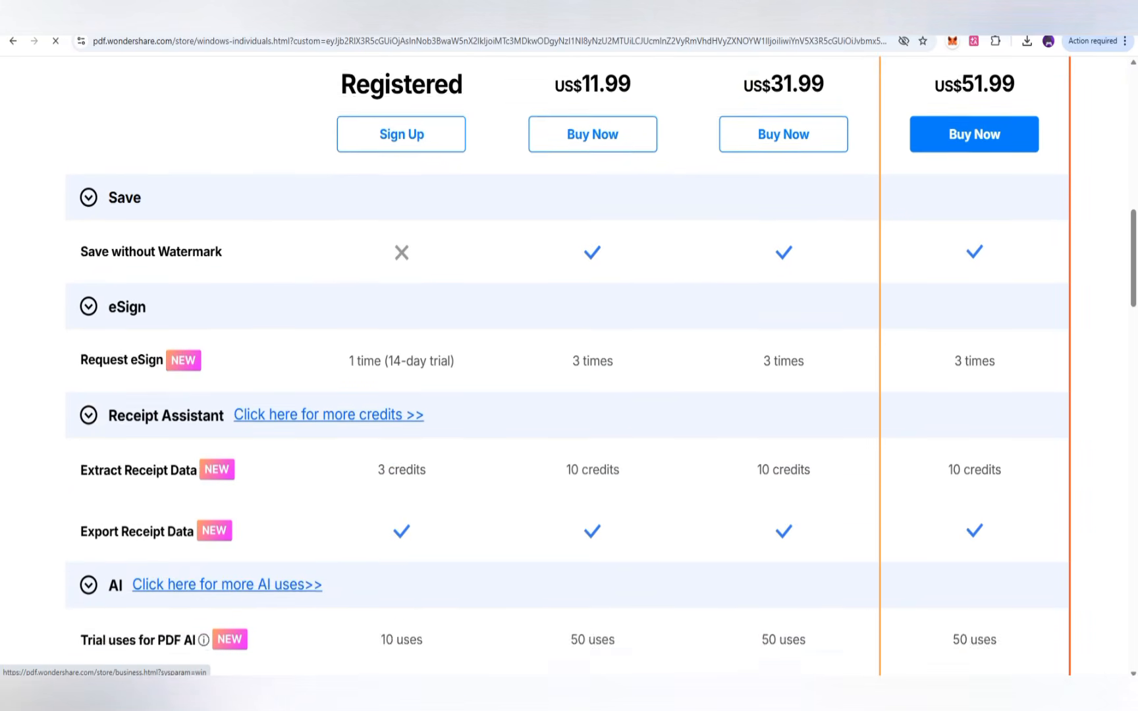
pyautogui.scroll(-3, 567, 369)
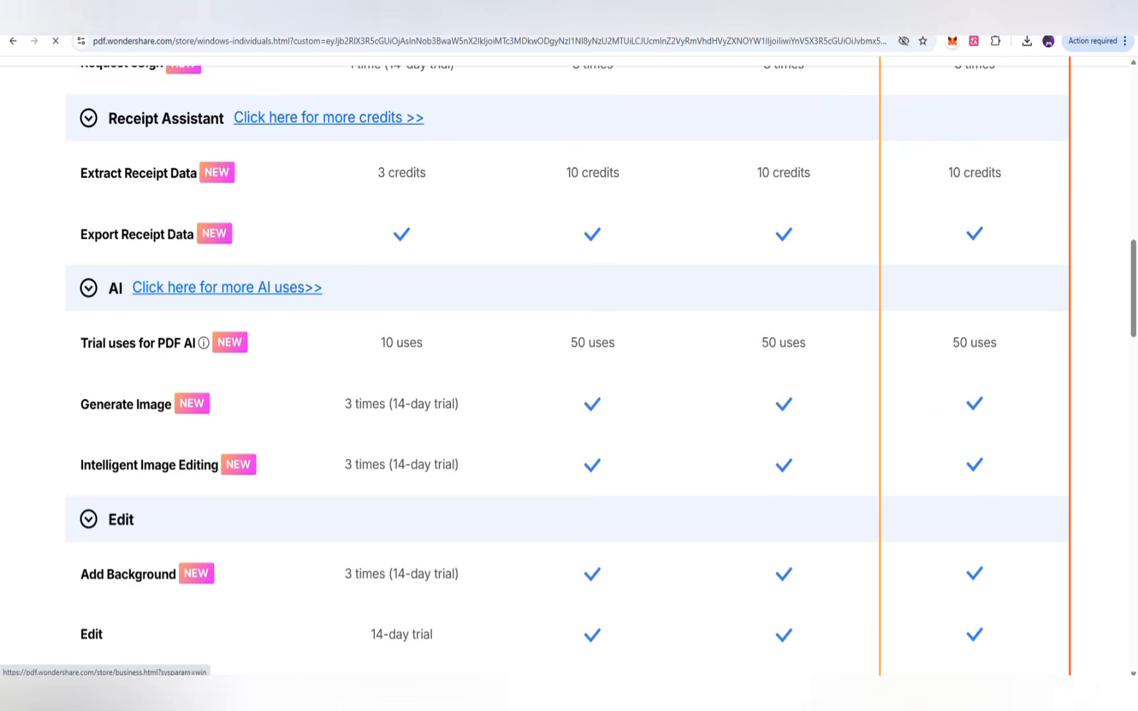
pyautogui.scroll(-6, 568, 369)
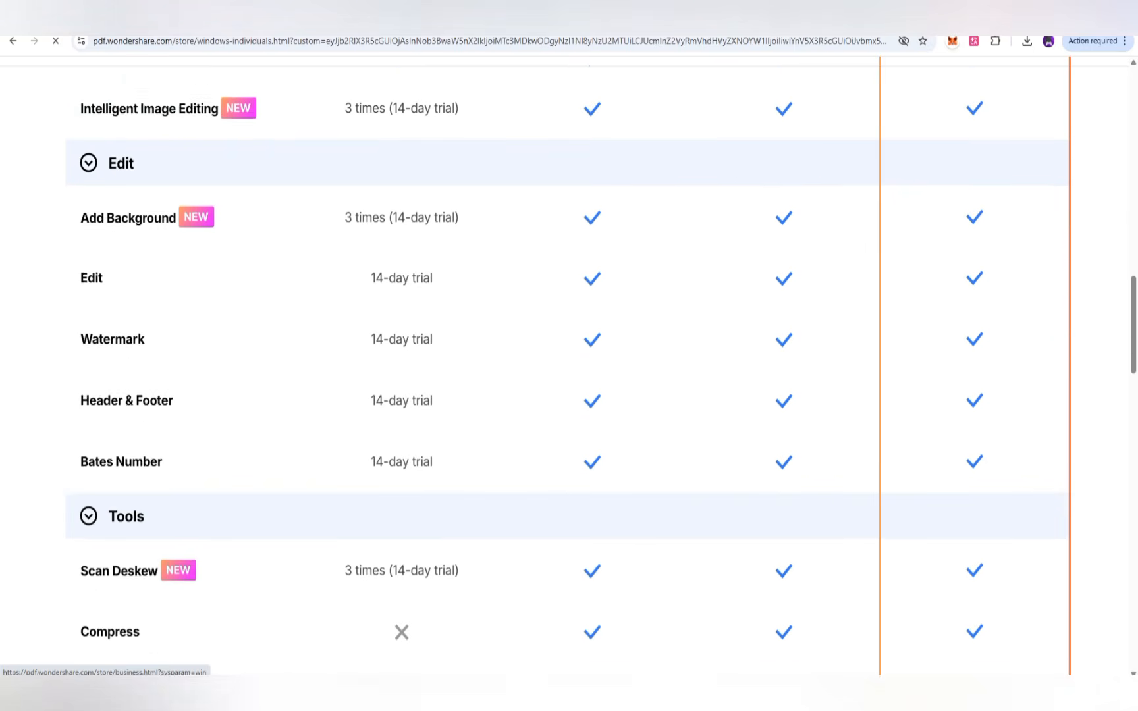
pyautogui.scroll(-5, 567, 369)
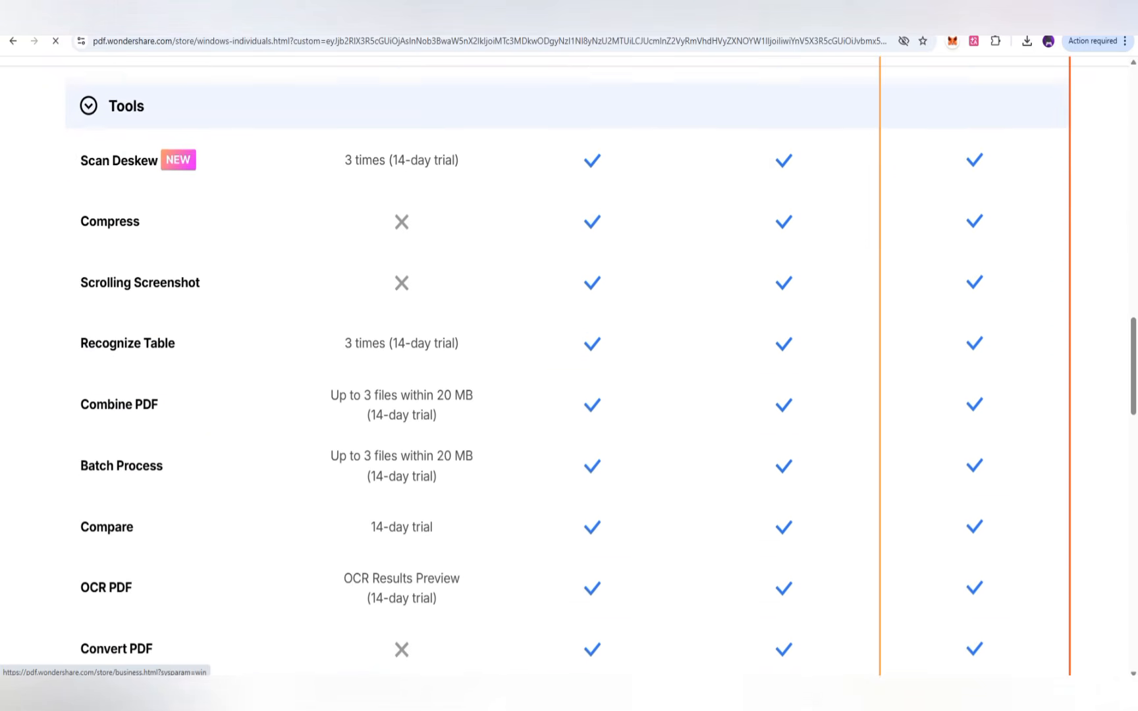
pyautogui.scroll(-12, 568, 369)
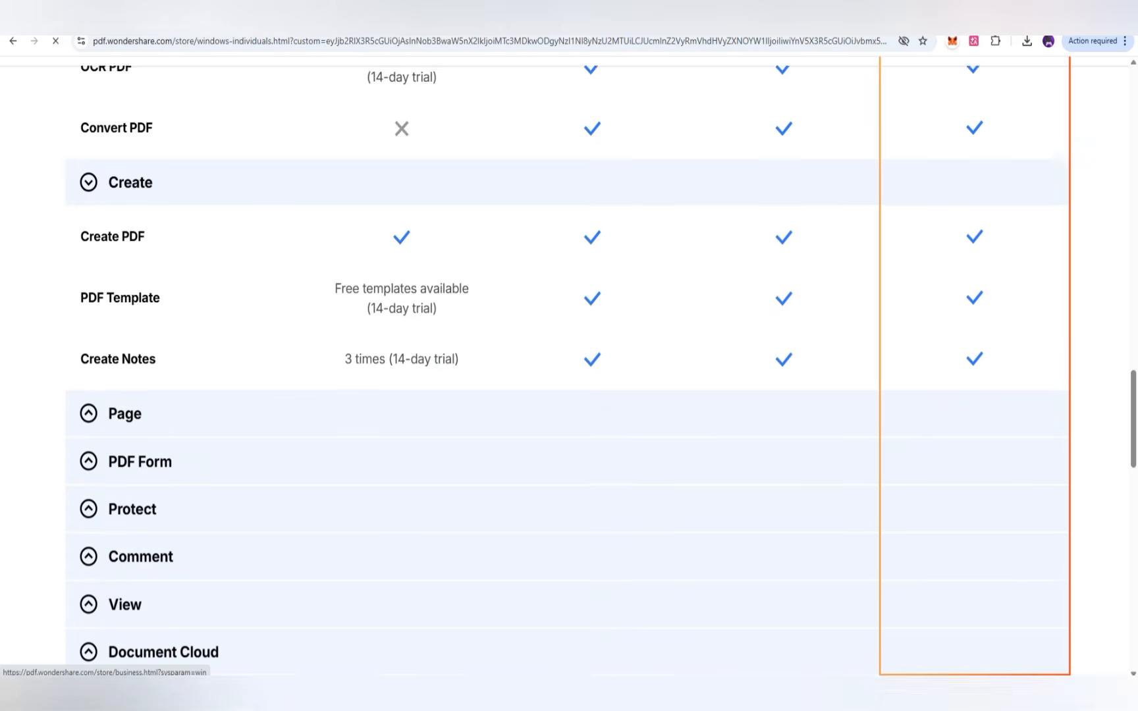
pyautogui.scroll(-10, 567, 369)
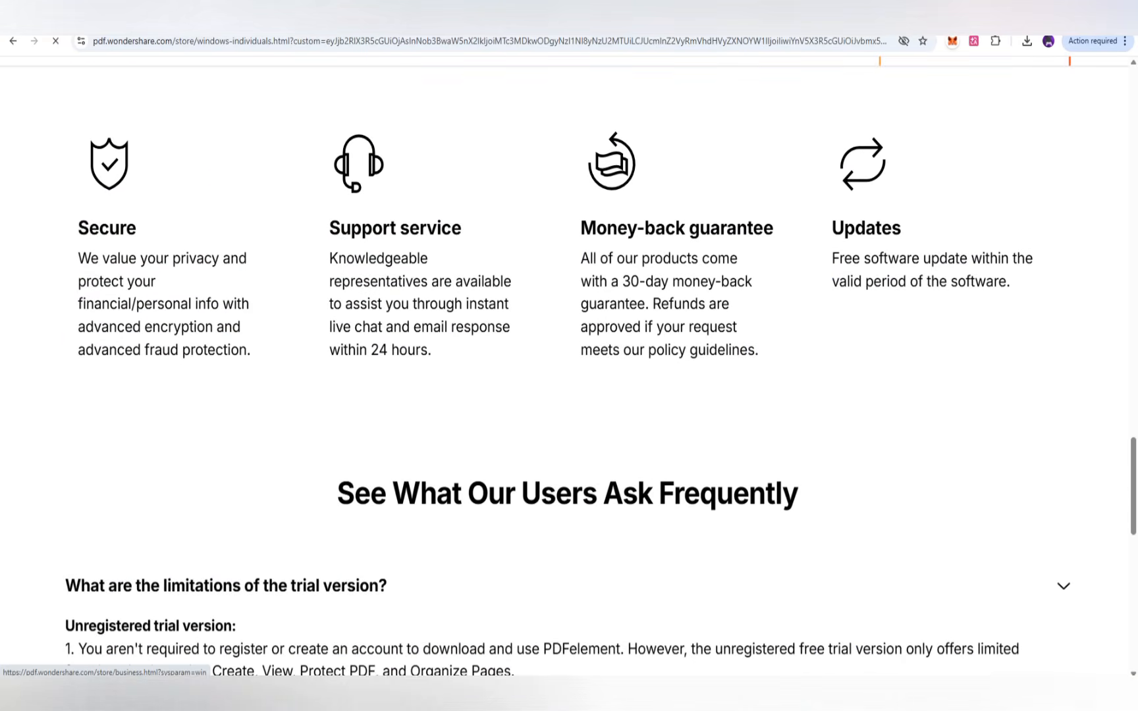
pyautogui.scroll(-9, 567, 369)
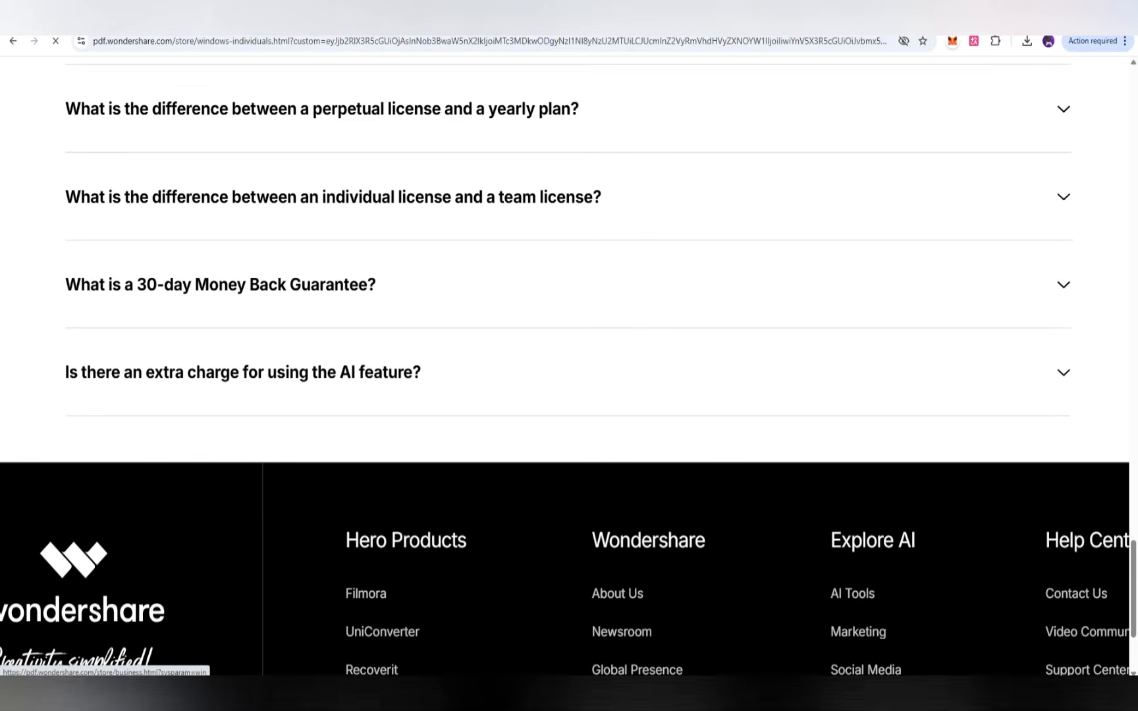